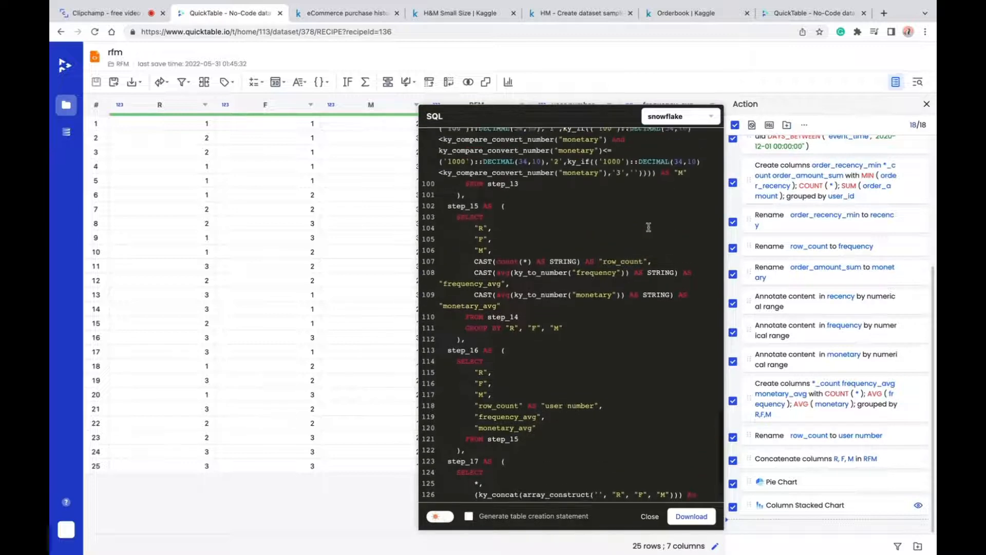
- Review the Snowflake SQL generated from the rfm recipe's processing steps
scroll(648, 226, up, 15)
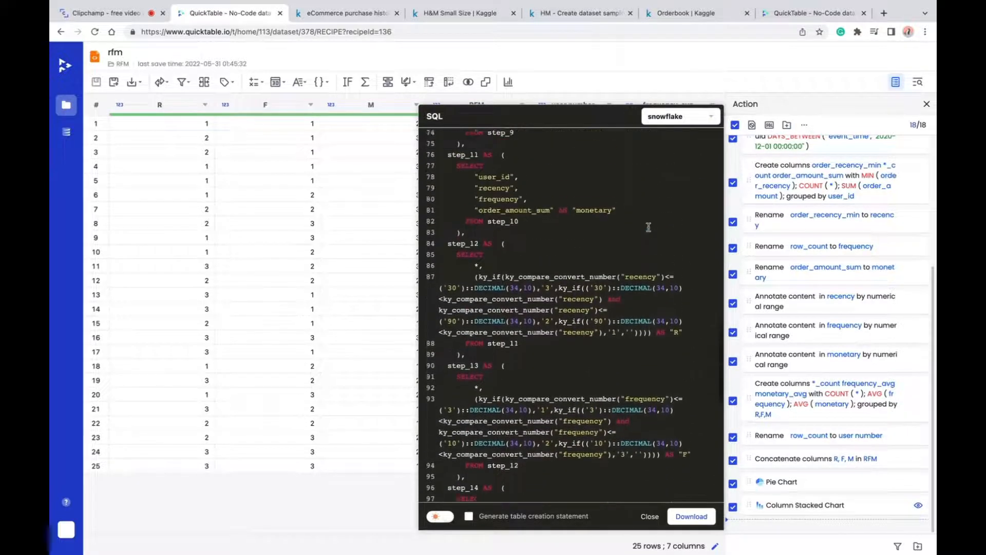
scroll(648, 227, up, 10)
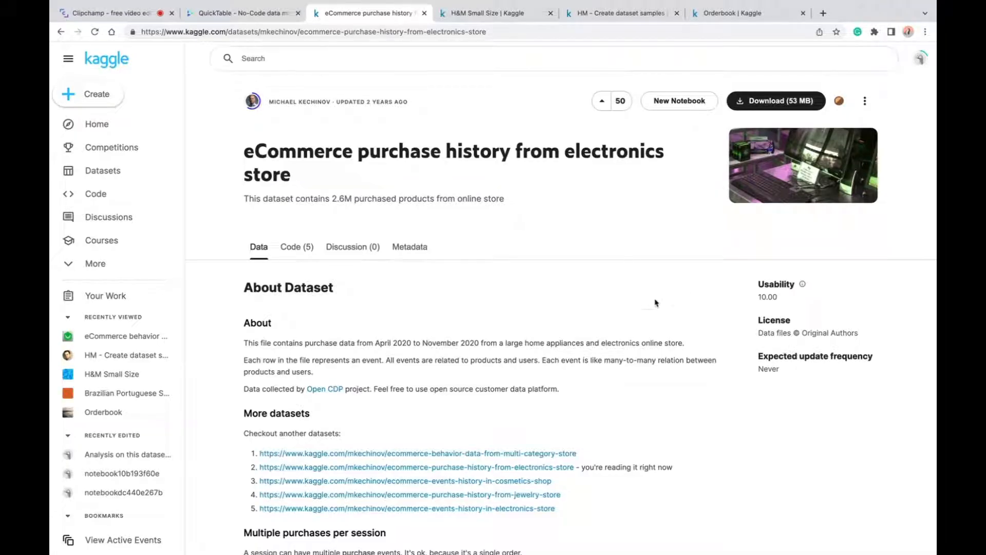
- Examine the Kaggle eCommerce purchase history dataset's description and the column preview of kz.csv
scroll(655, 303, down, 3)
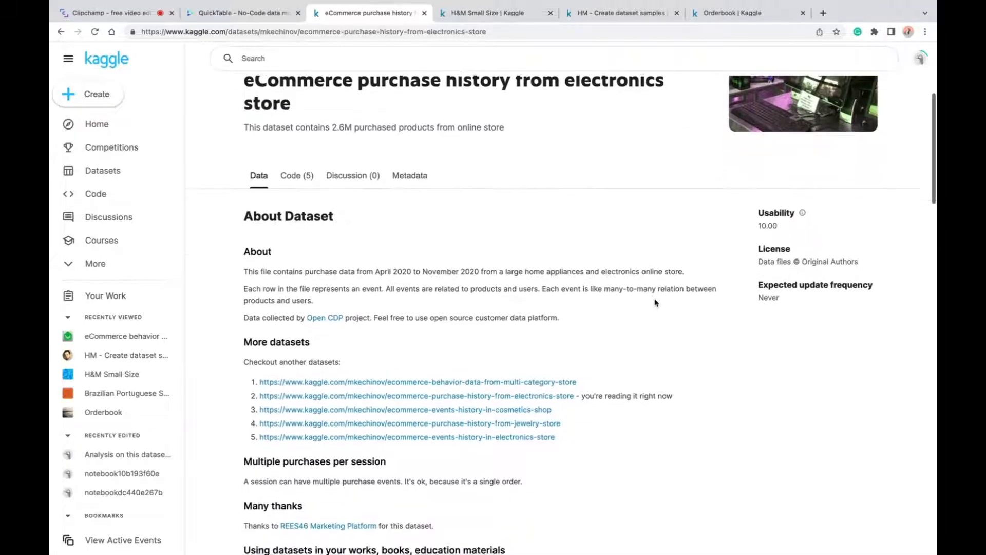
scroll(655, 303, down, 5)
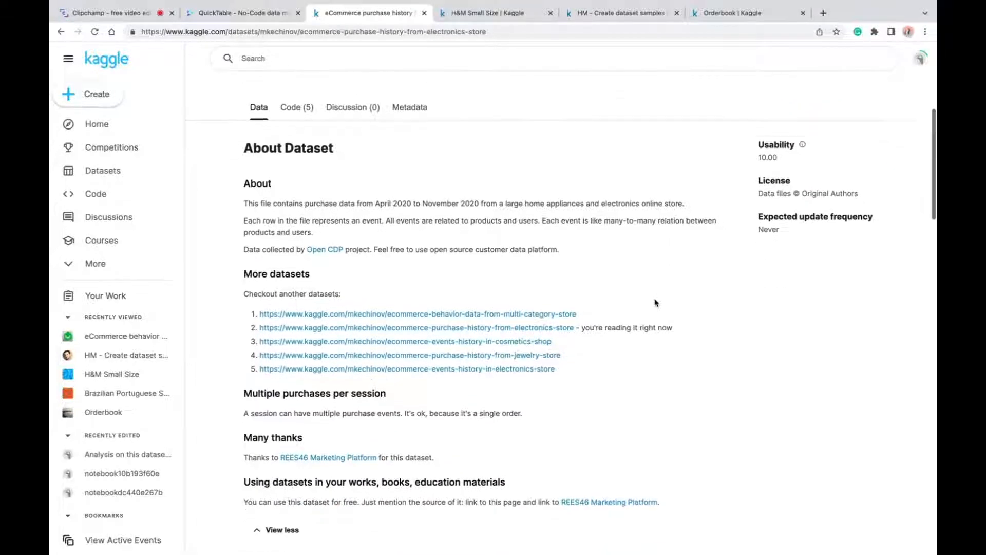
scroll(655, 303, up, 1)
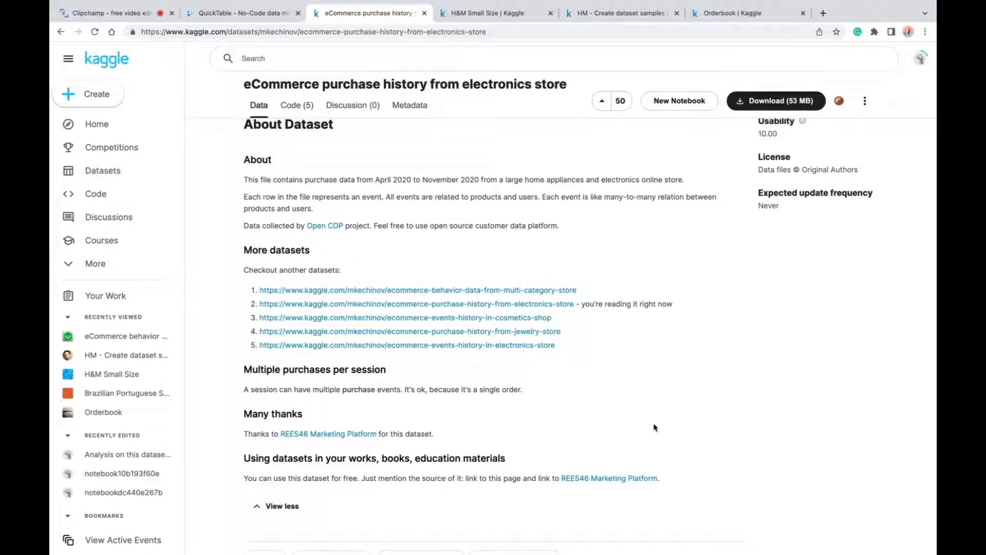
scroll(654, 428, down, 5)
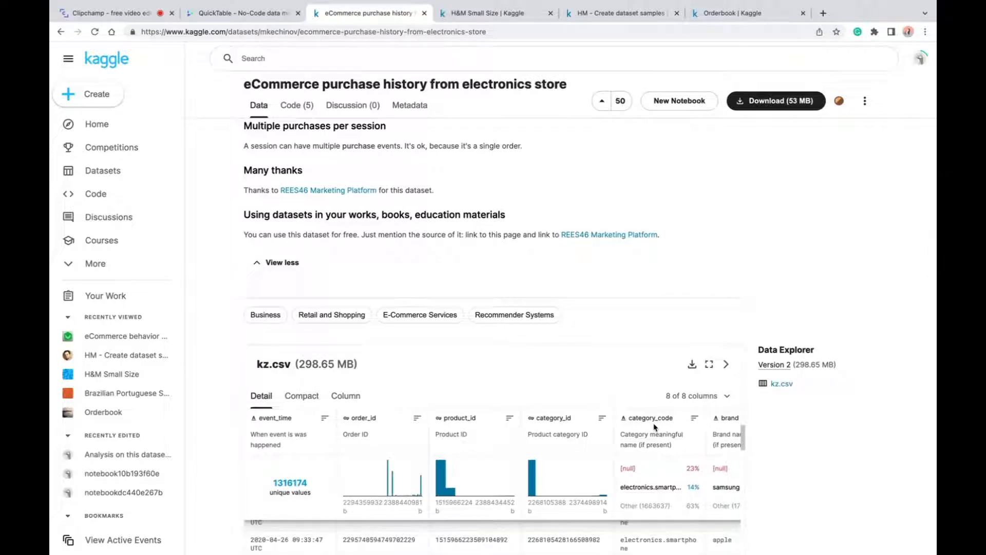
scroll(713, 289, down, 3)
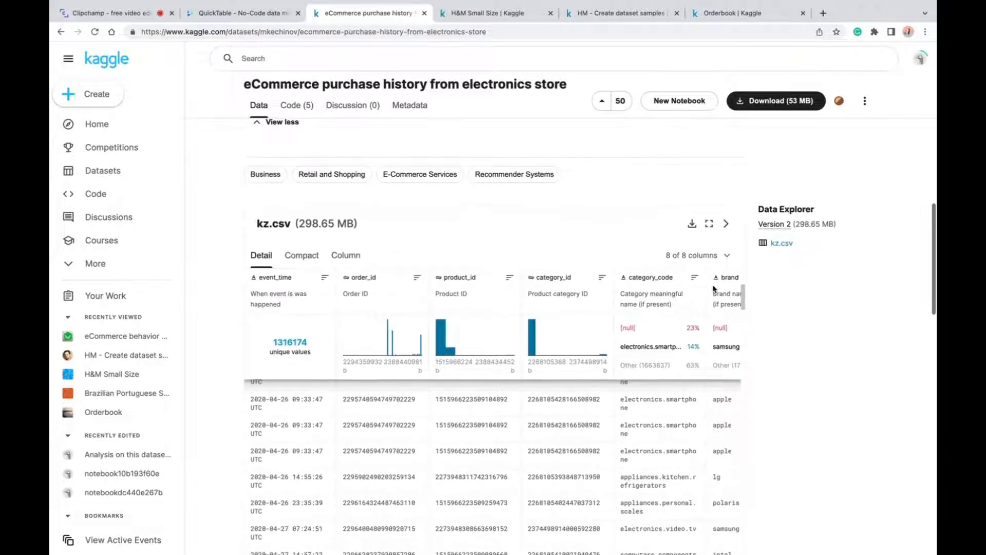
scroll(713, 288, down, 1)
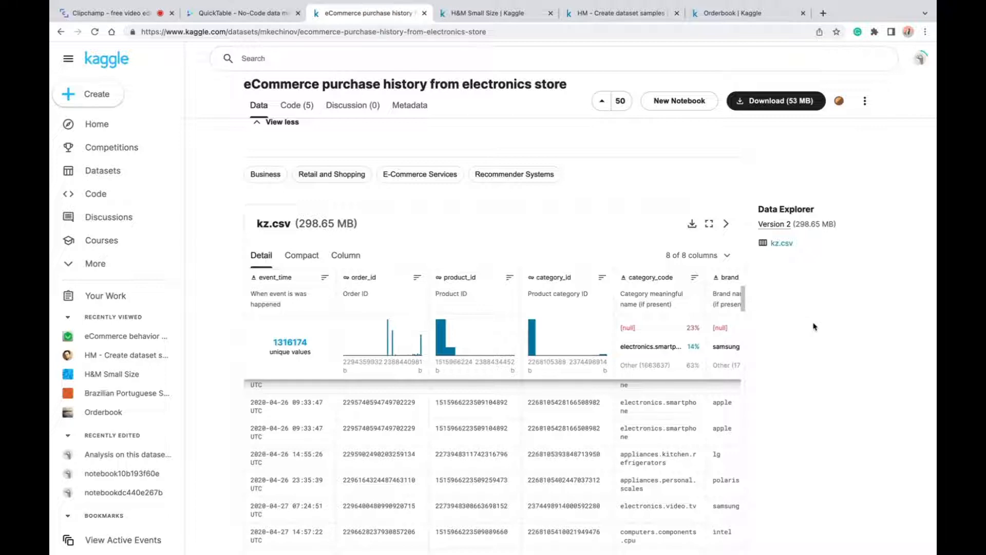
- Switch to QuickTable and create a new project named RFM
key(ctrl+shift+Tab)
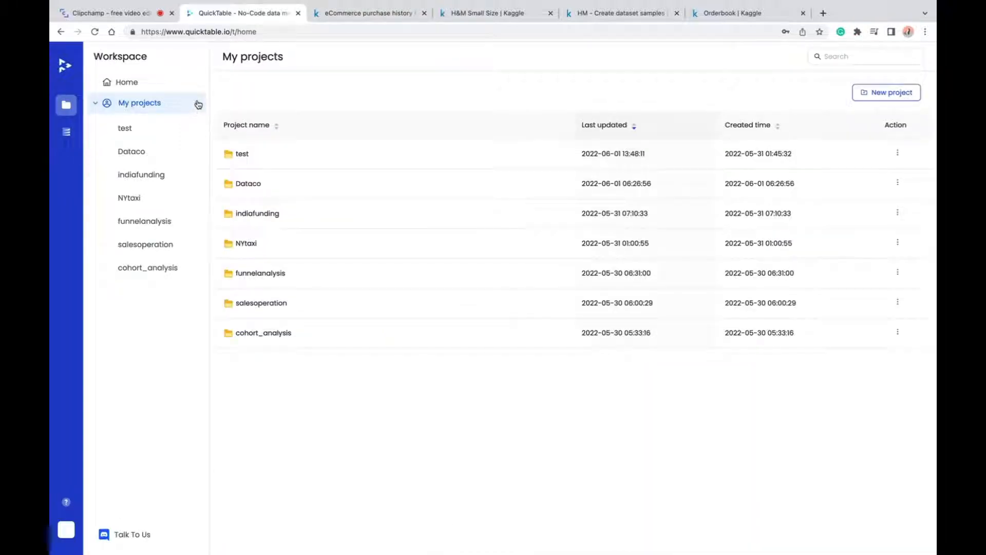
click(198, 103)
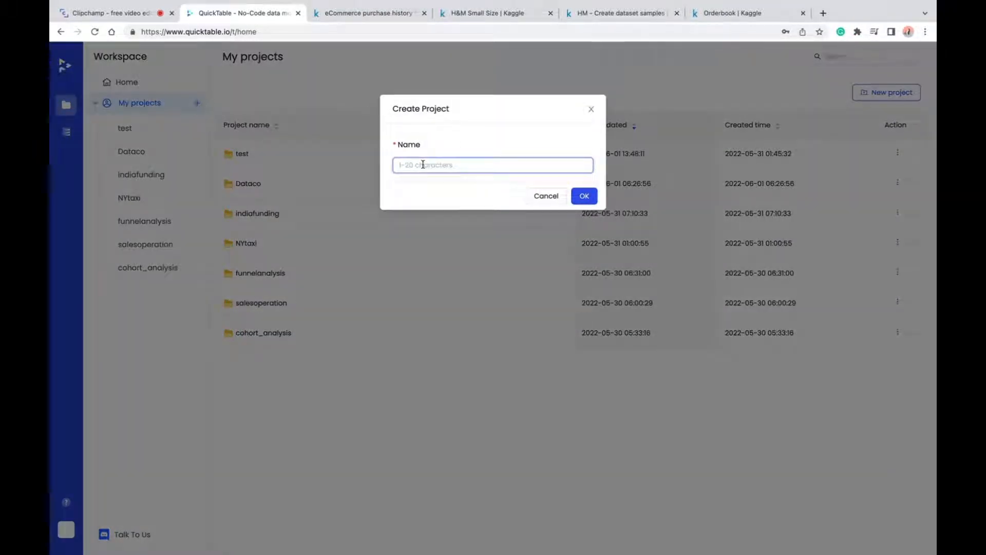
text(RFM)
click(584, 200)
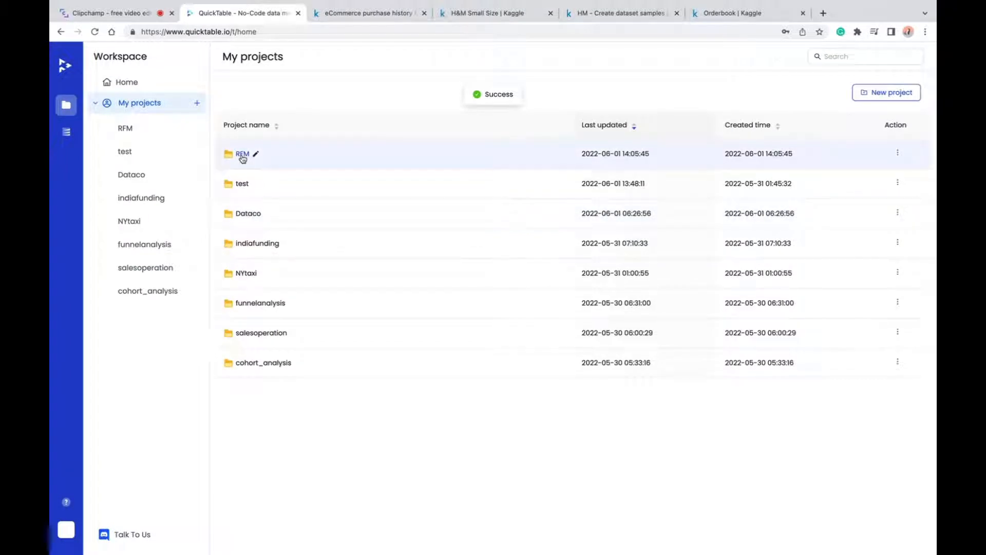
- Upload kz.csv.zip to the RFM project and create the kz.csv dataset with the default import settings
click(243, 155)
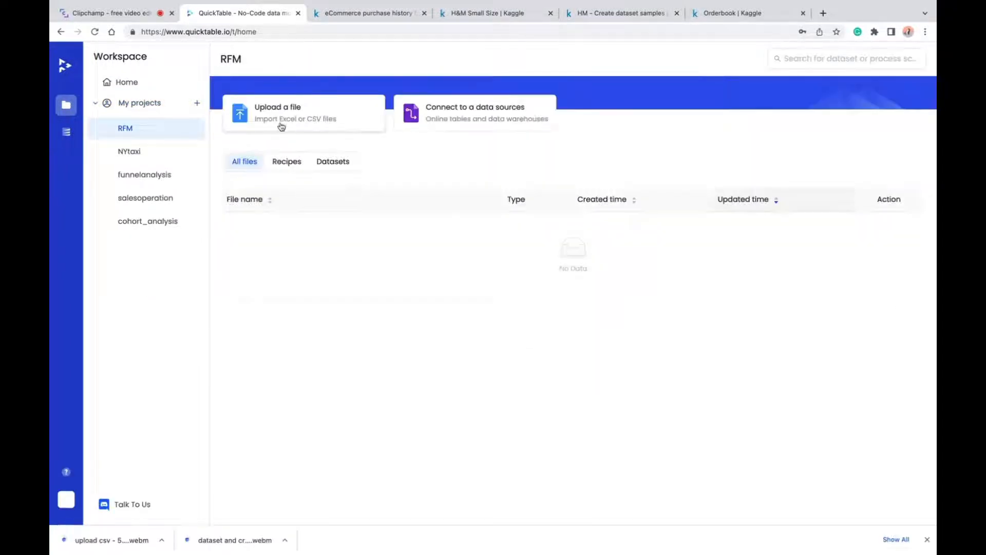
click(282, 120)
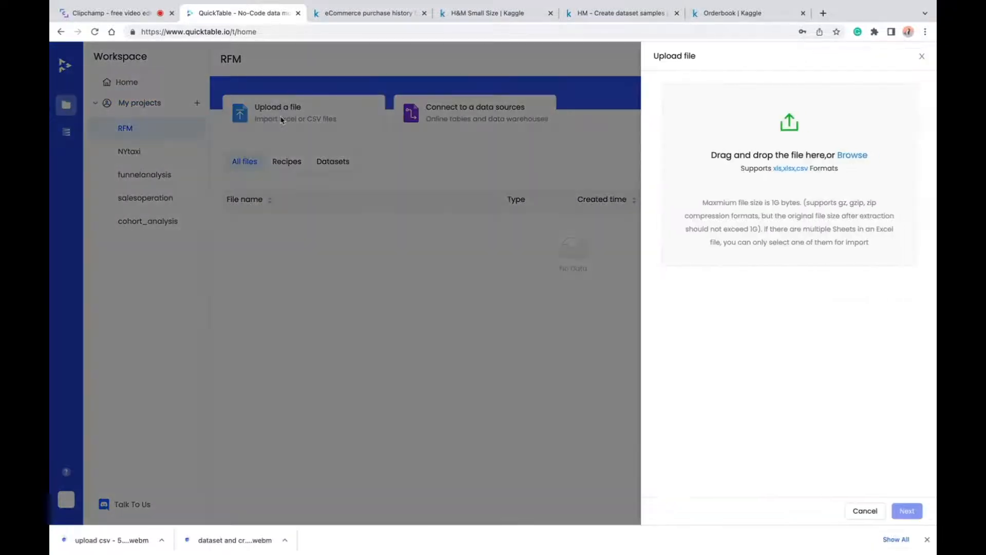
click(851, 158)
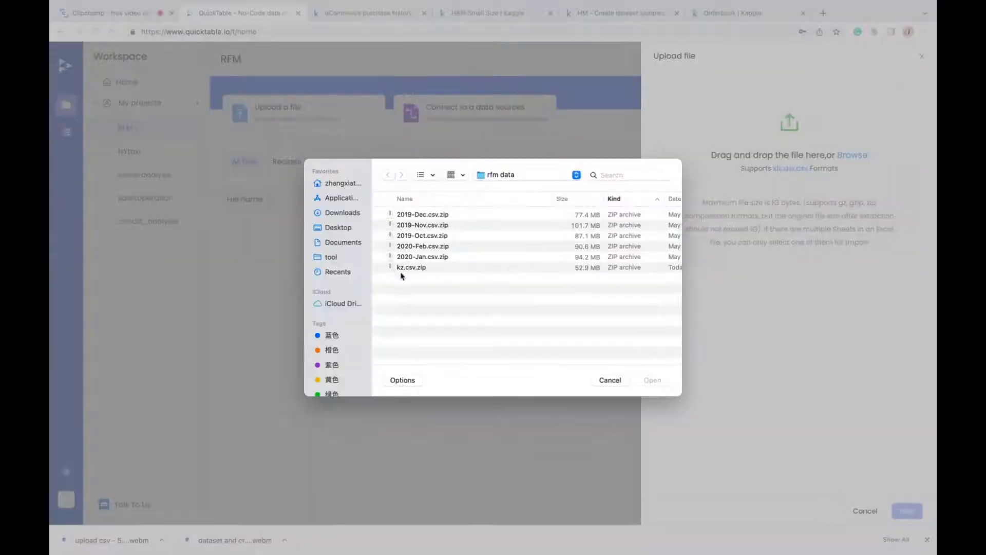
double_click(402, 268)
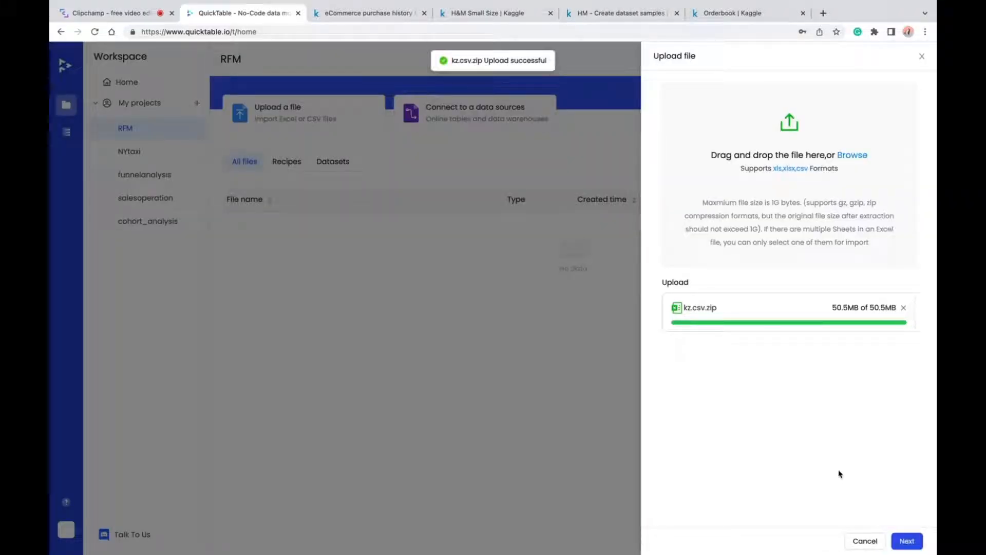
click(906, 542)
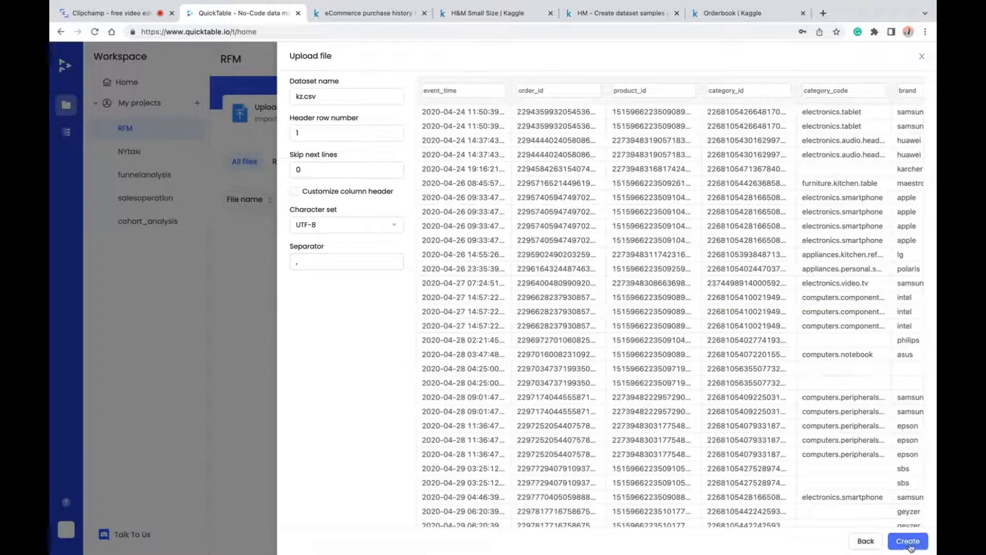
click(908, 540)
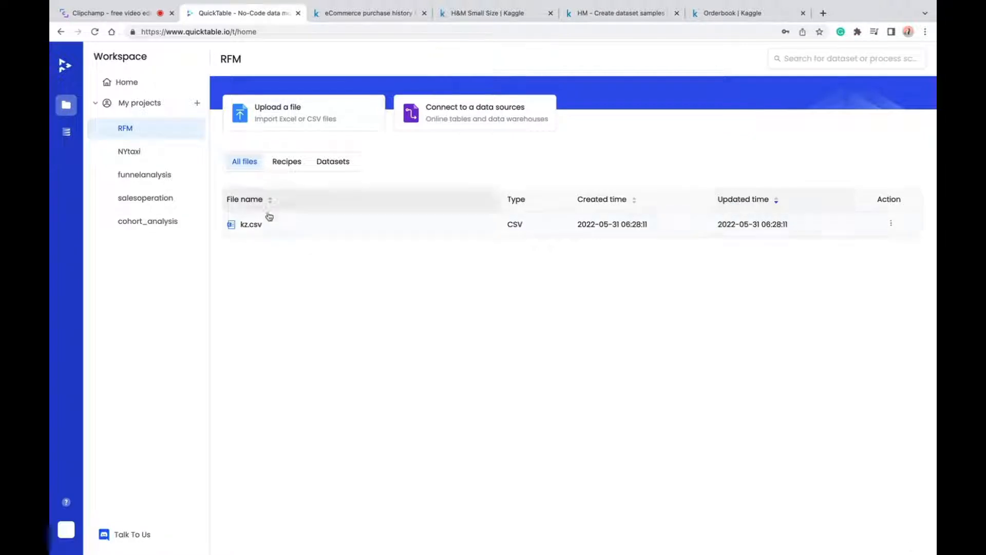
- Open the kz.csv dataset and set its sampling rule to the first 10000000 rows
click(242, 225)
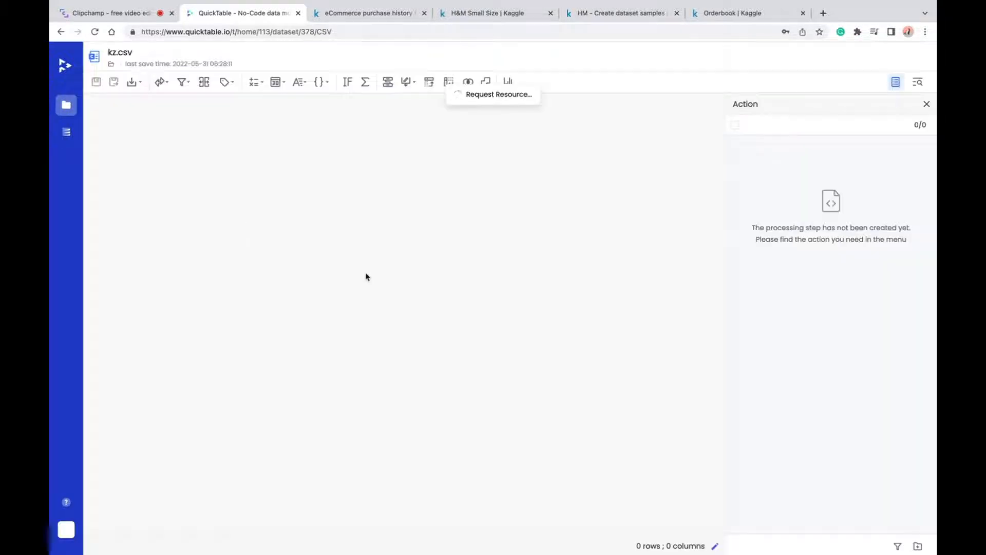
click(715, 546)
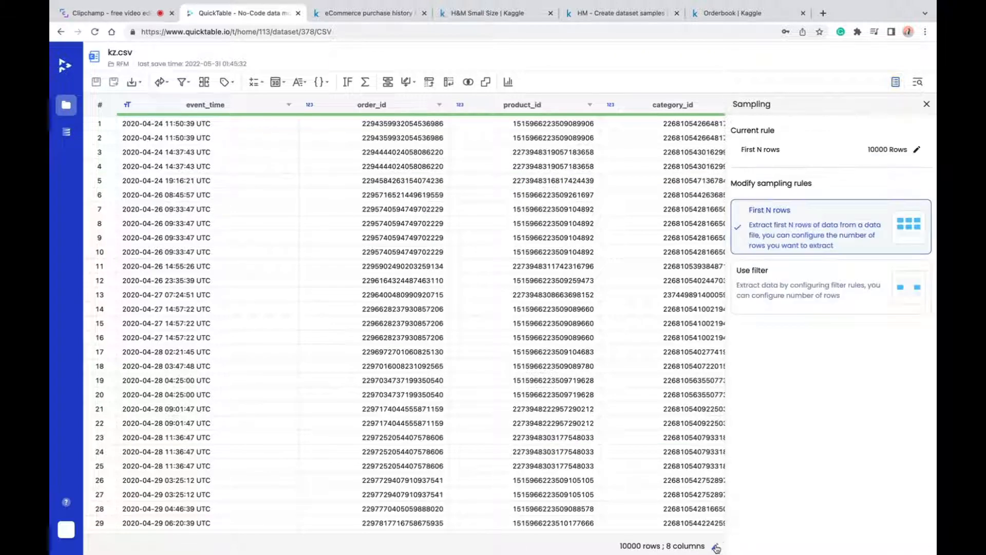
click(917, 150)
click(791, 142)
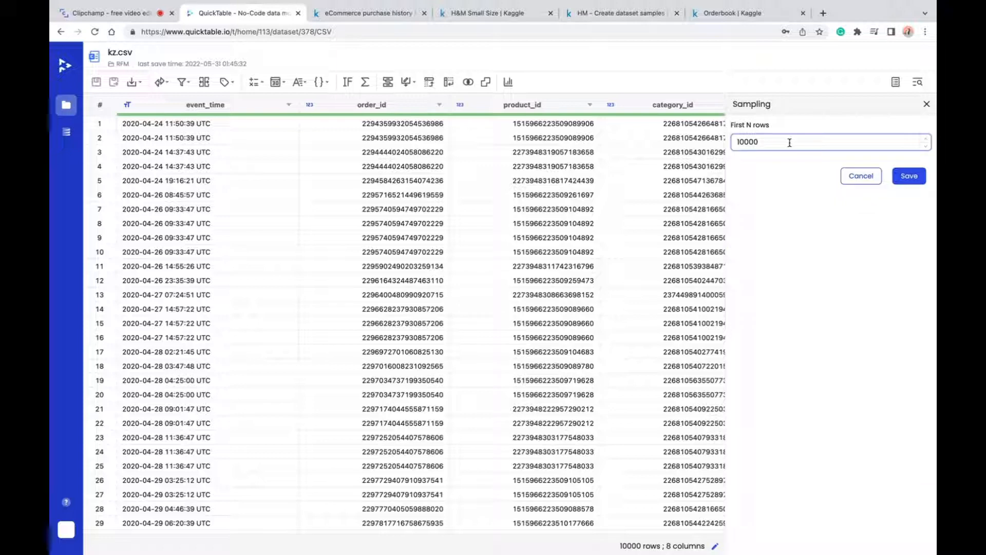
click(910, 177)
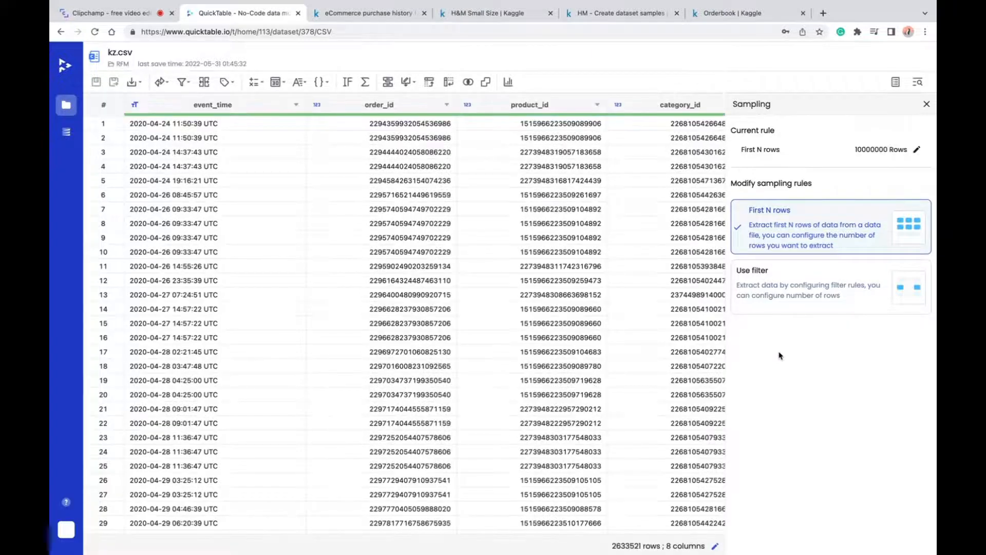
click(895, 82)
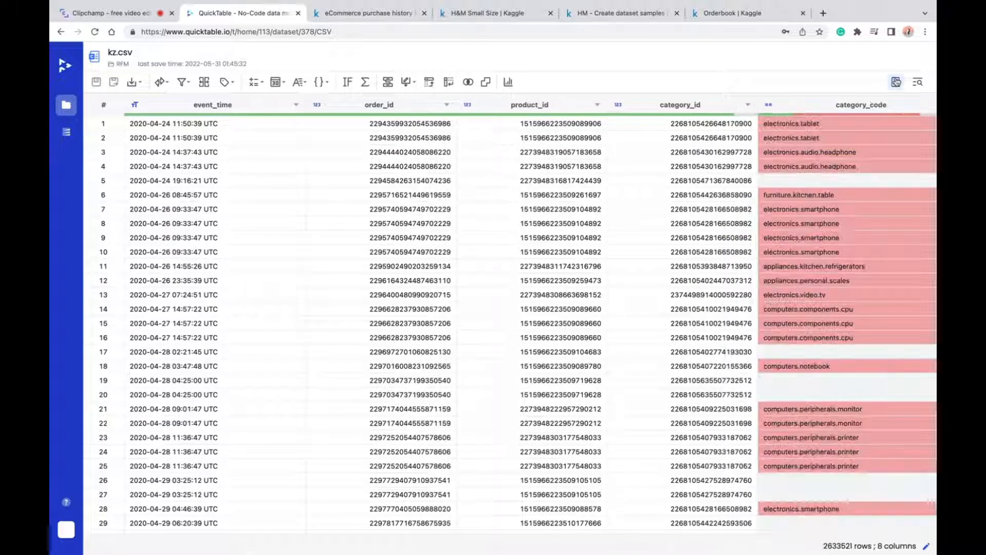
click(896, 82)
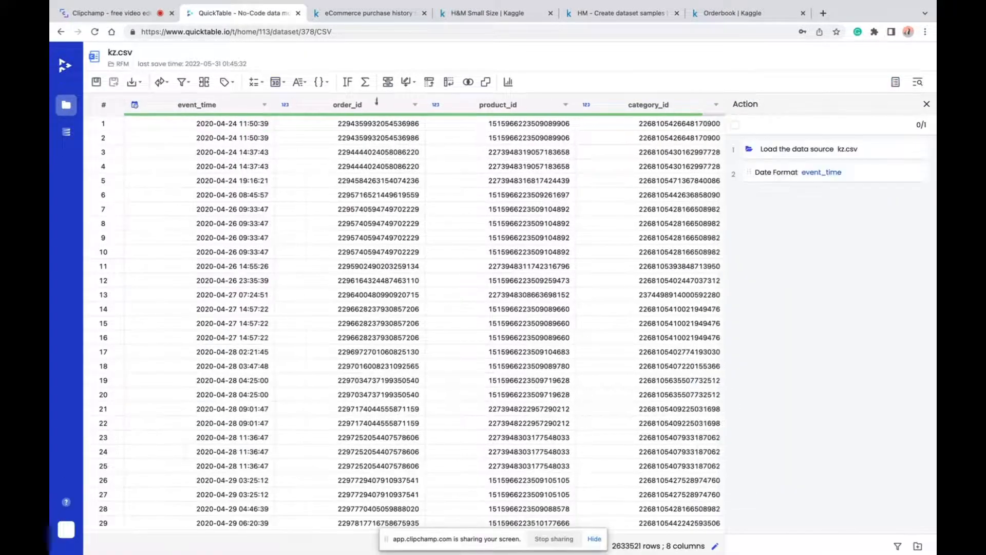
- Set up a Group by on the user_id, order_id and event_time columns
click(388, 82)
click(524, 172)
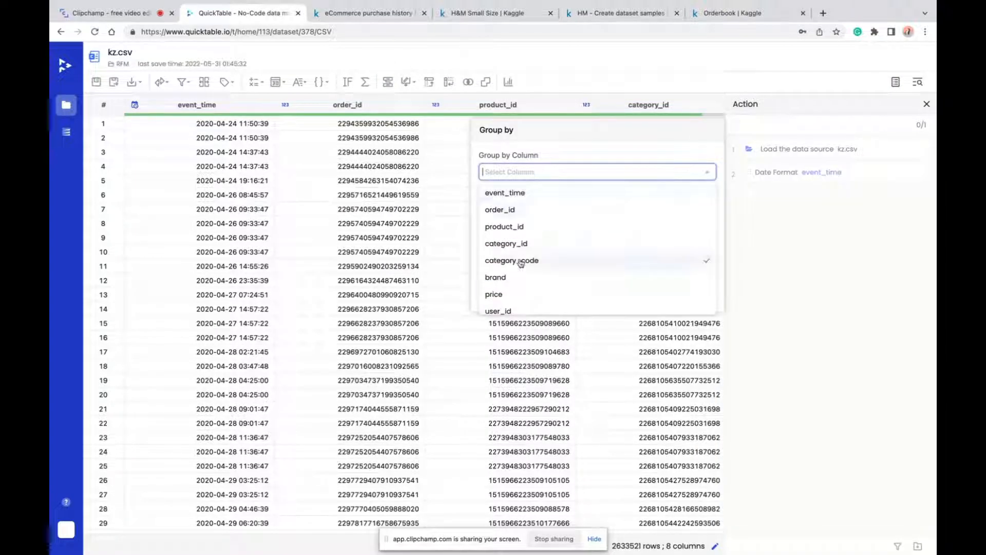
scroll(520, 263, down, 1)
click(504, 303)
click(529, 209)
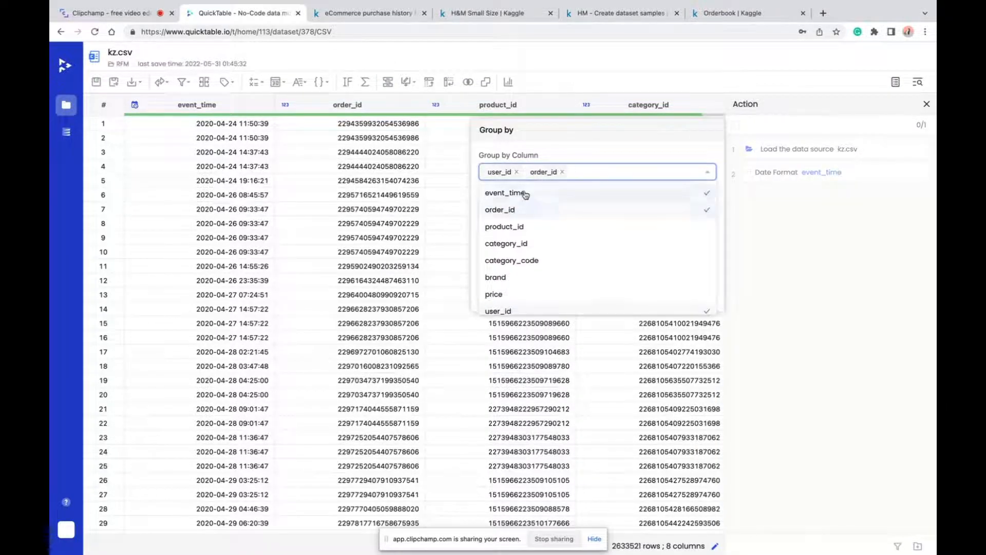
click(525, 193)
click(618, 143)
- Add a Sum of the price column to the grouping and save it, replacing the original table
click(559, 219)
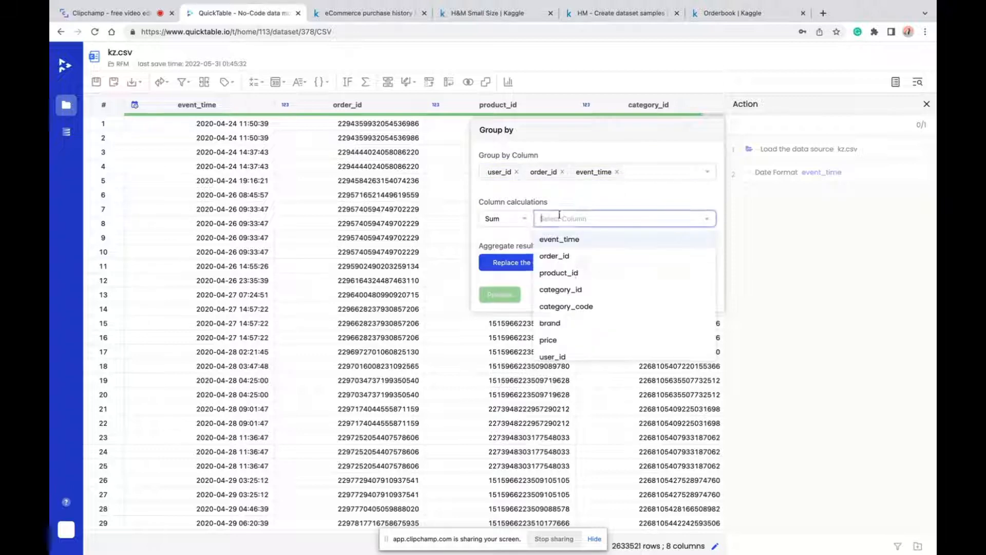
scroll(660, 328, down, 1)
click(660, 333)
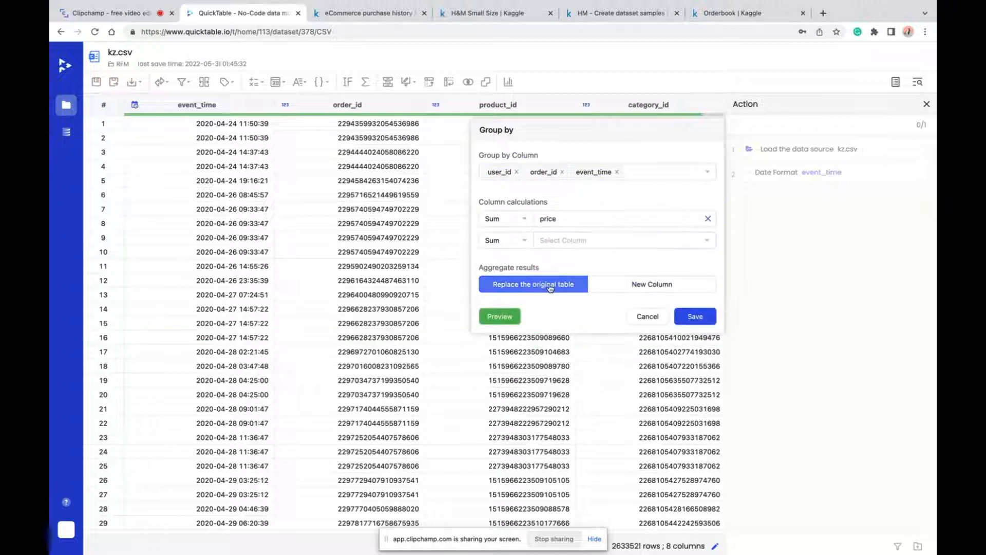
click(697, 315)
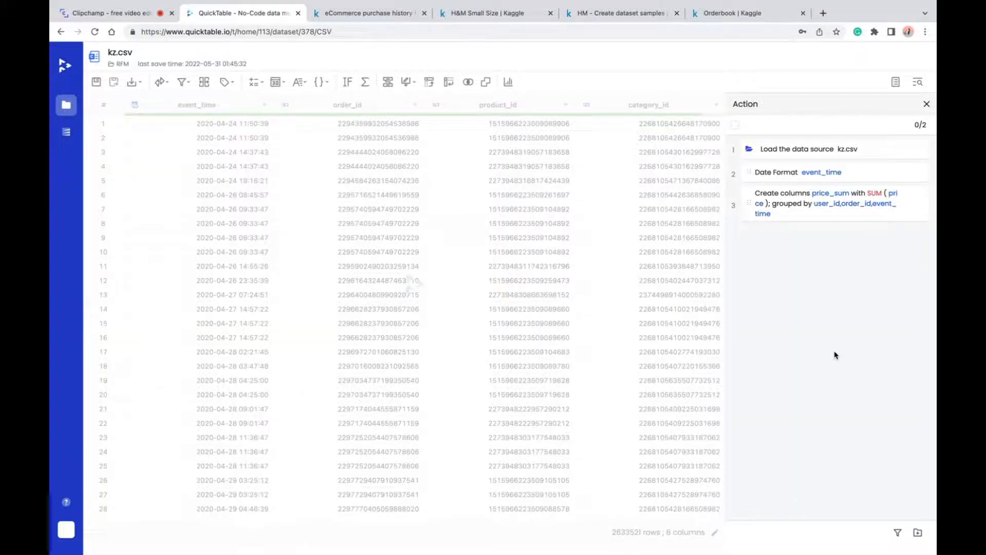
- Rename the price_sum column to order_amount
click(671, 104)
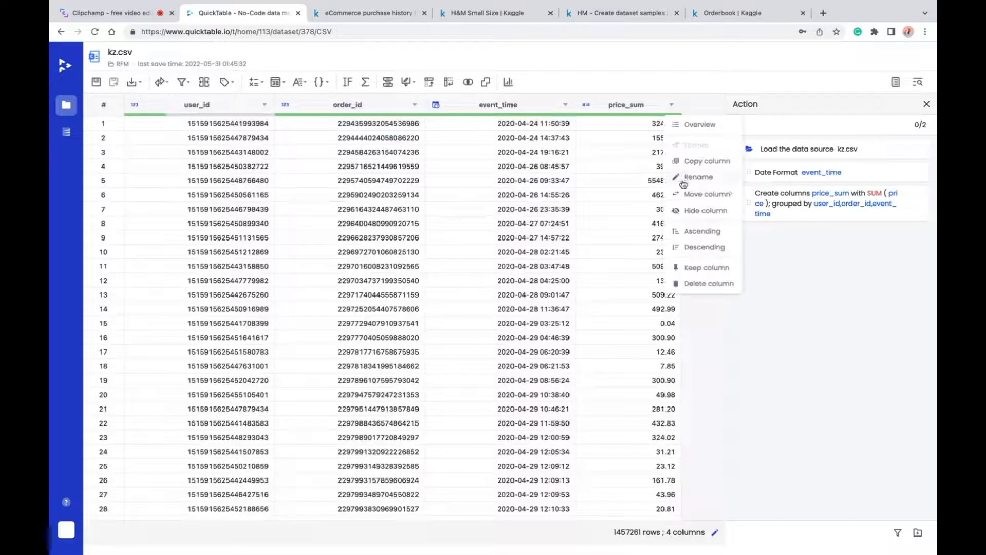
click(688, 179)
click(639, 173)
text(order)
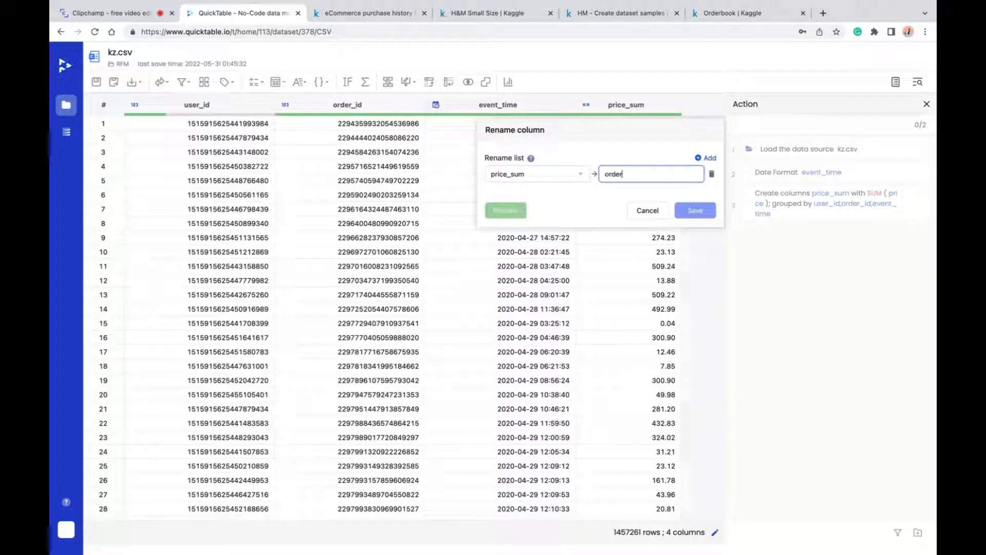
text(_amount)
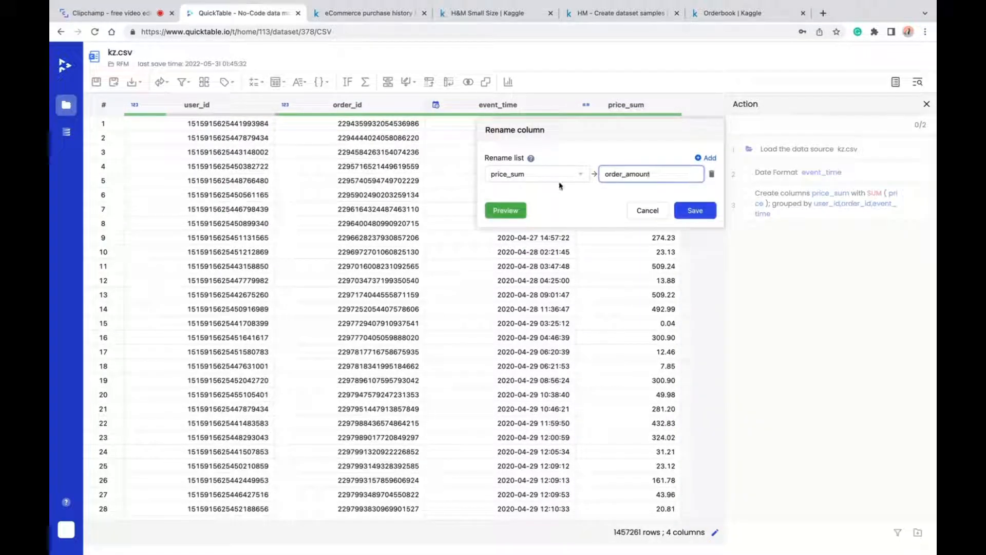
click(694, 210)
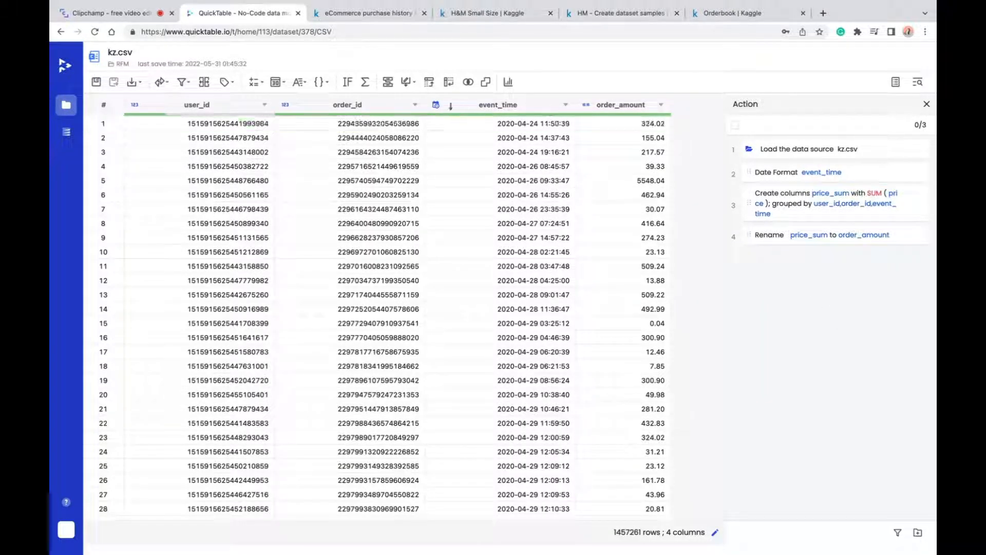
- Set the event_time column's type to Date using the deduced yyyy-M-d HH:mm:ss format
click(434, 105)
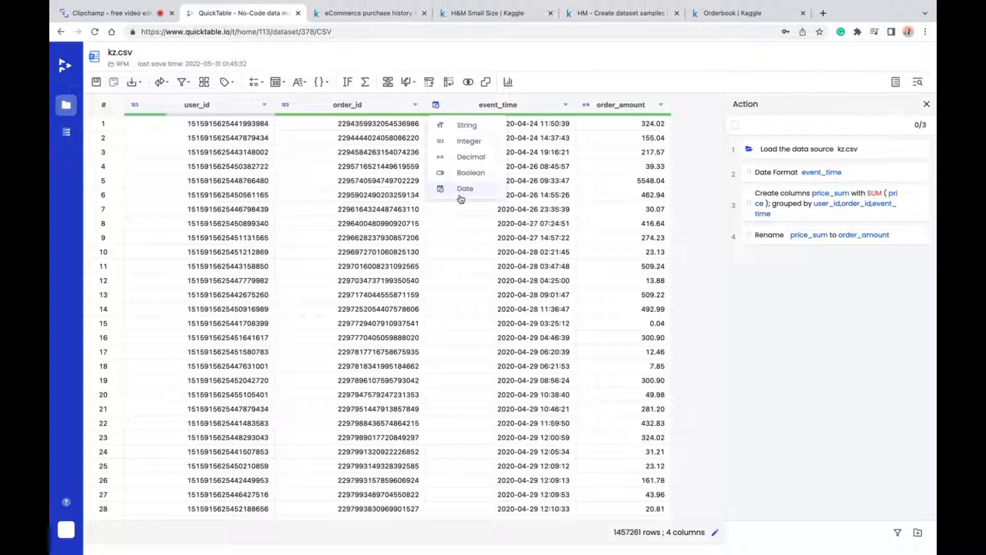
click(463, 189)
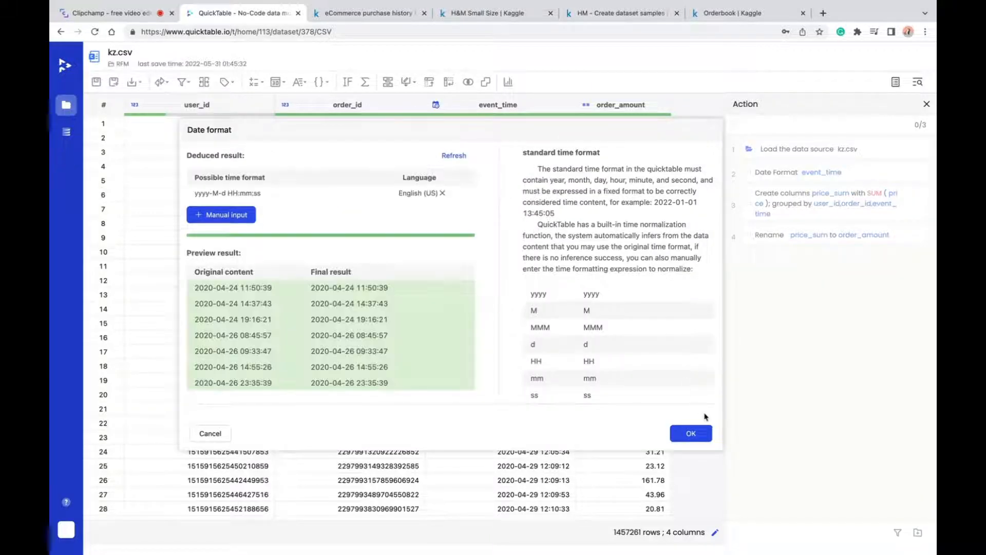
click(686, 433)
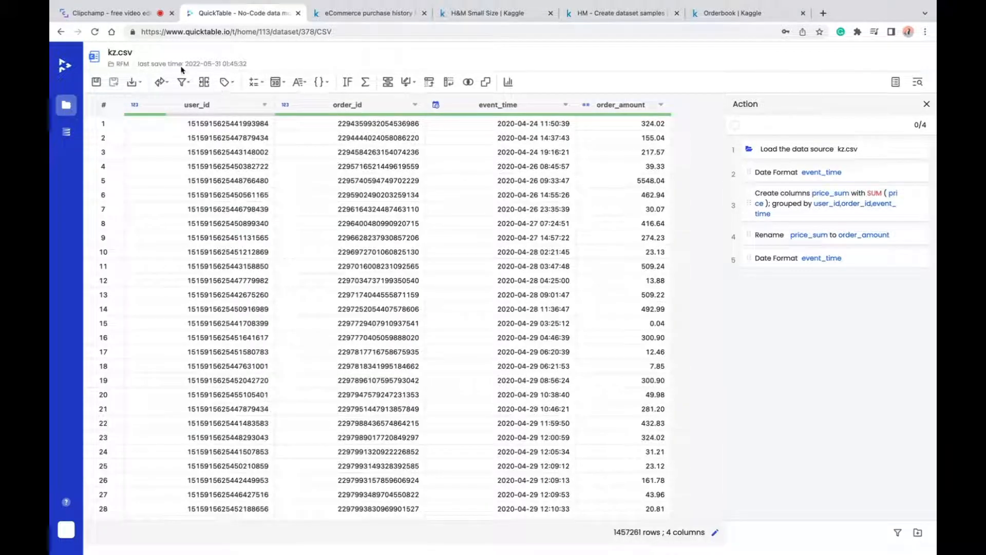
click(366, 82)
text(DAYS)
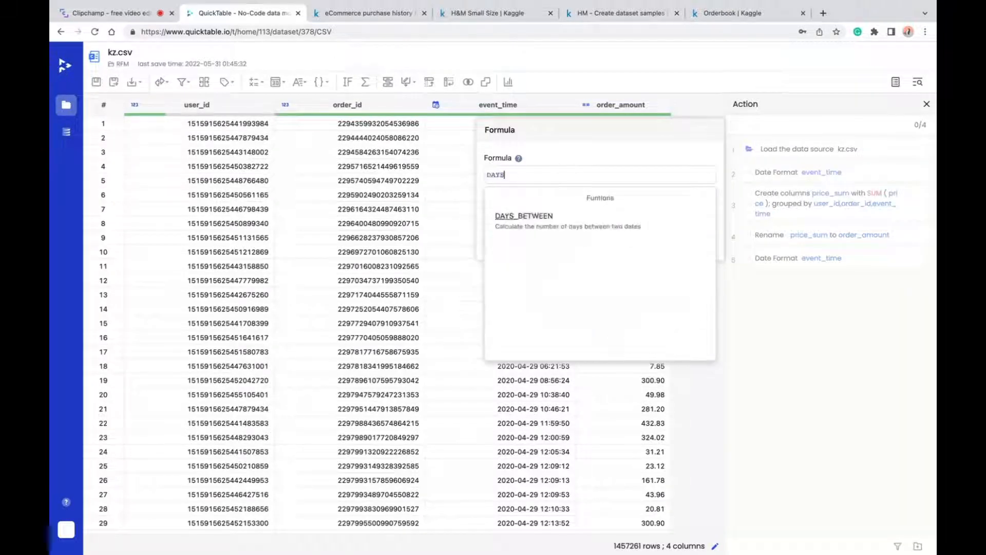
click(533, 218)
click(546, 177)
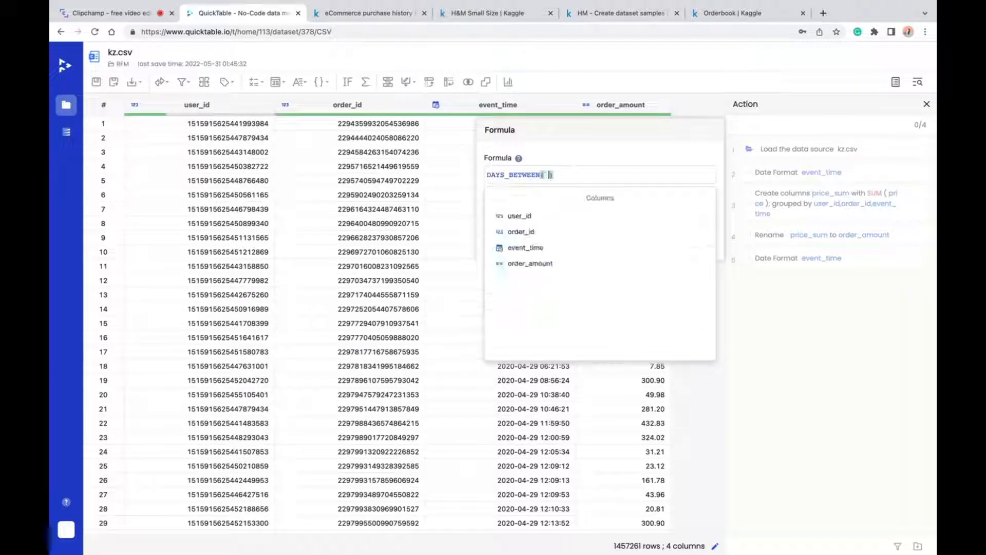
click(530, 248)
text(,"2020)
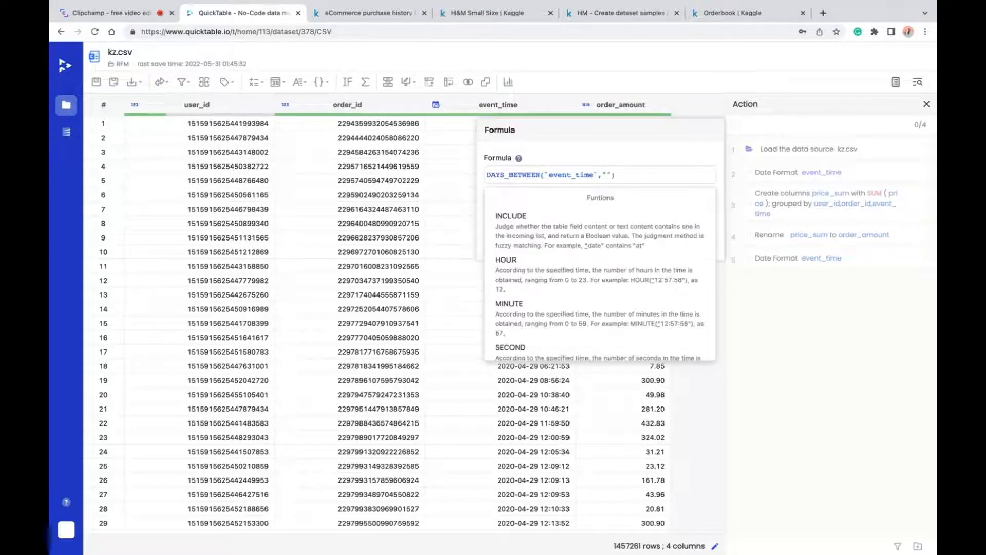
text(-12-0)
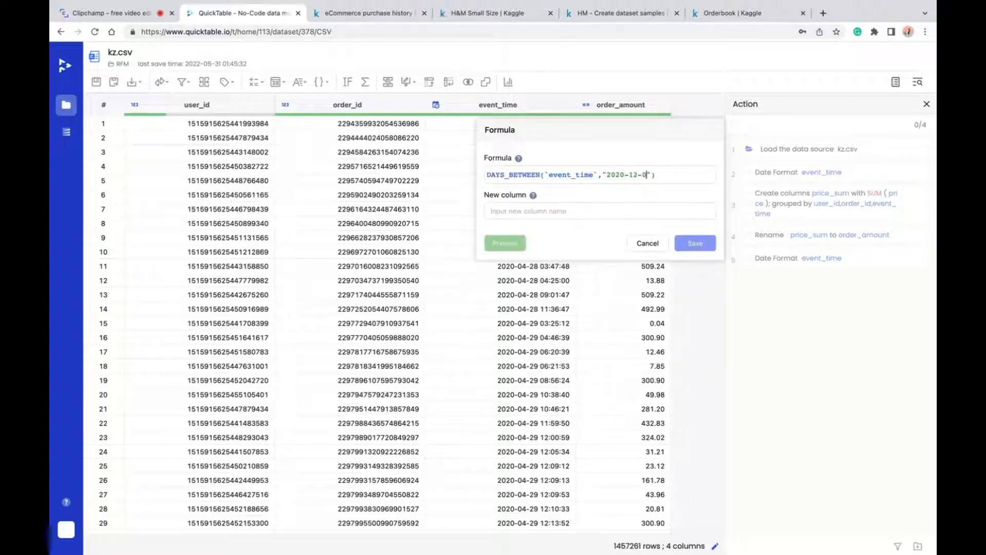
text(1)
text( 00:00:00)
- Name the formula's new column order_recency and save it
click(590, 211)
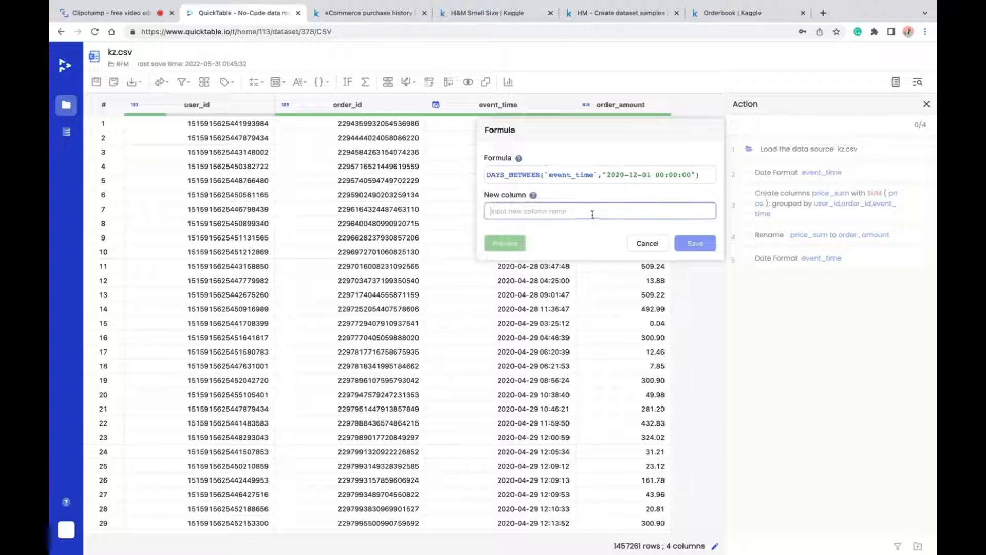
text(order_rec)
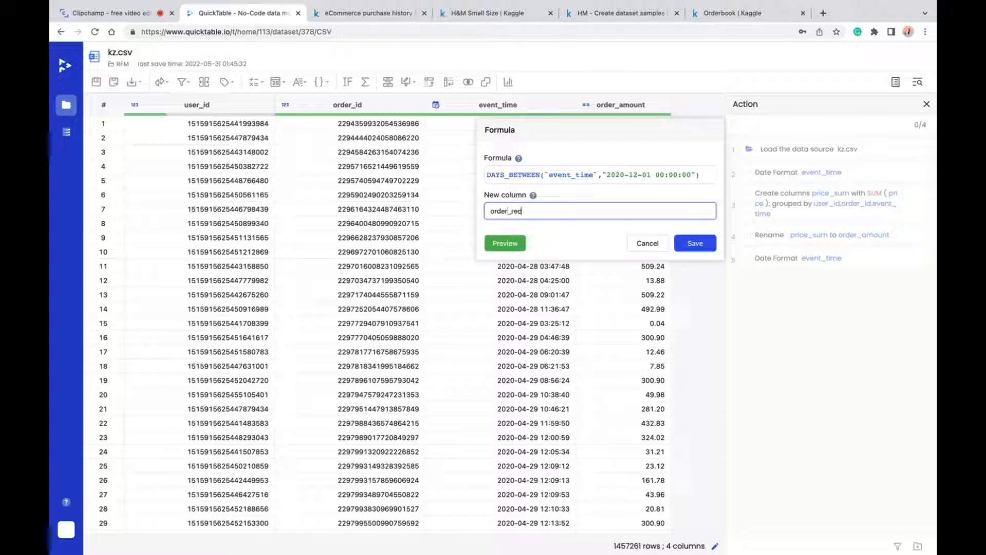
text(ency)
click(695, 243)
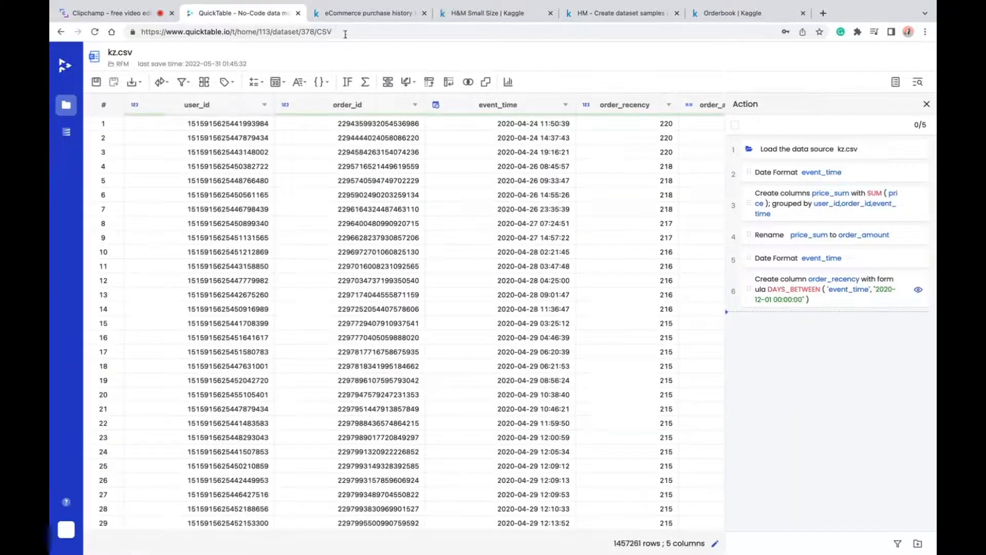
- Set up a Group by on the user_id column with the Min of order_recency
click(388, 82)
click(579, 171)
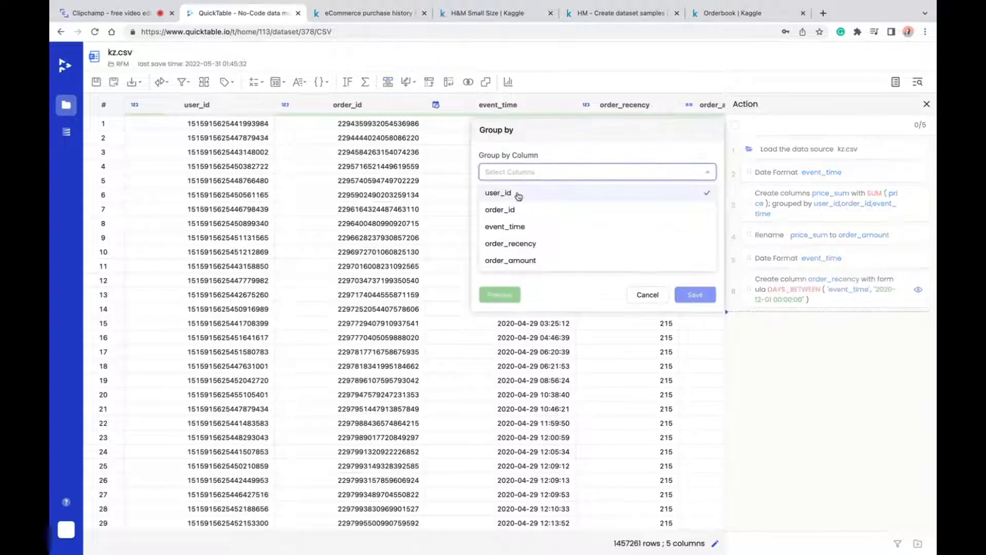
click(515, 193)
click(577, 152)
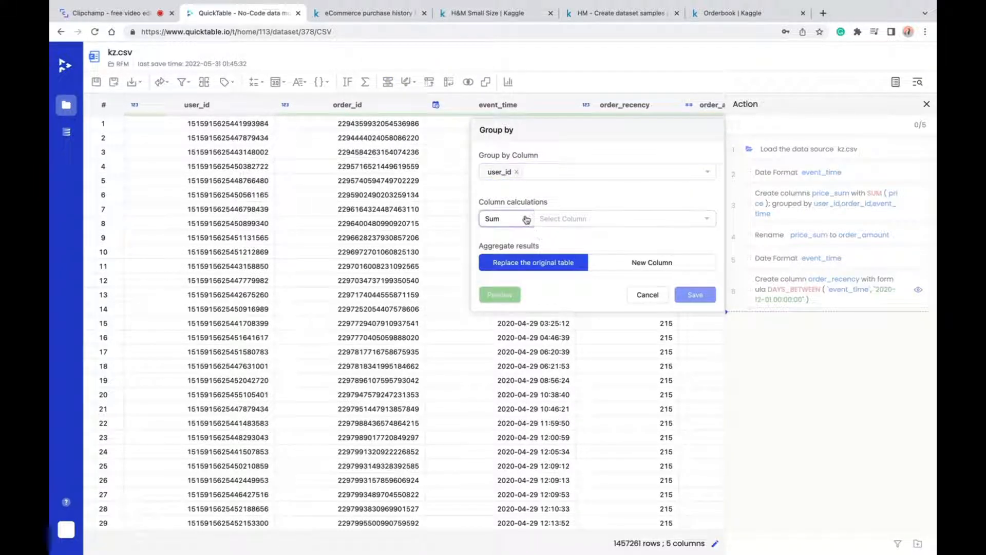
click(502, 219)
click(492, 289)
click(609, 222)
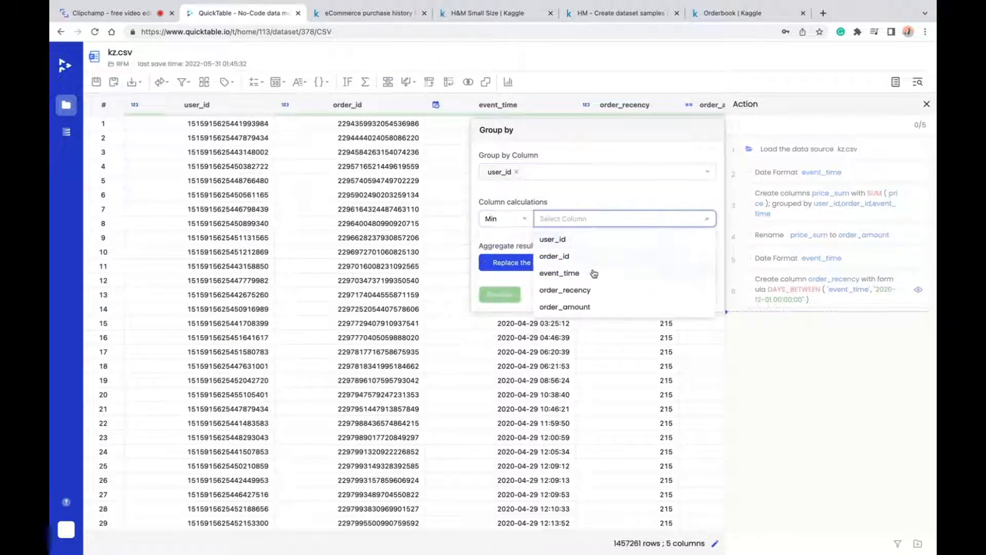
click(590, 288)
- Add a Count and a Sum of order_amount to the grouping and save it, replacing the original table
click(503, 240)
click(508, 333)
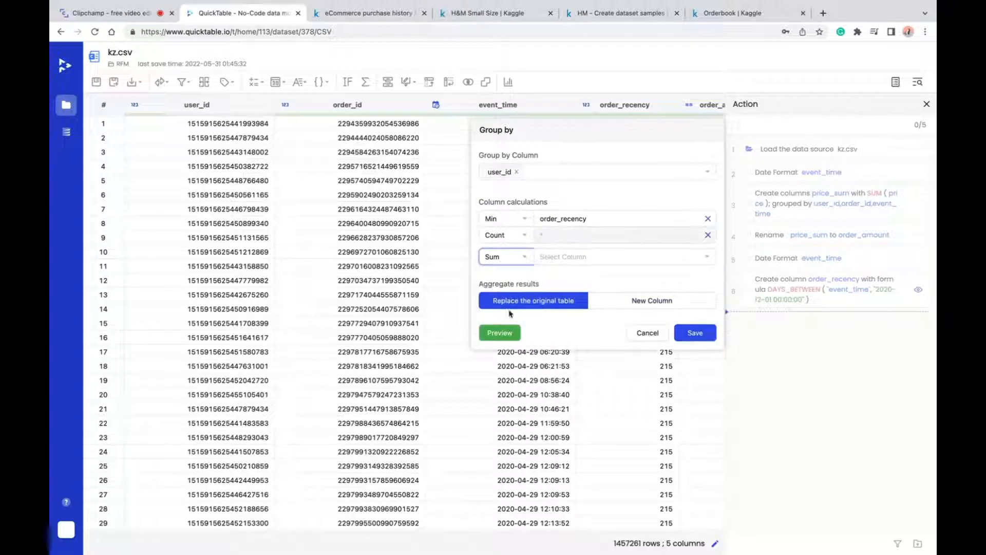
click(502, 256)
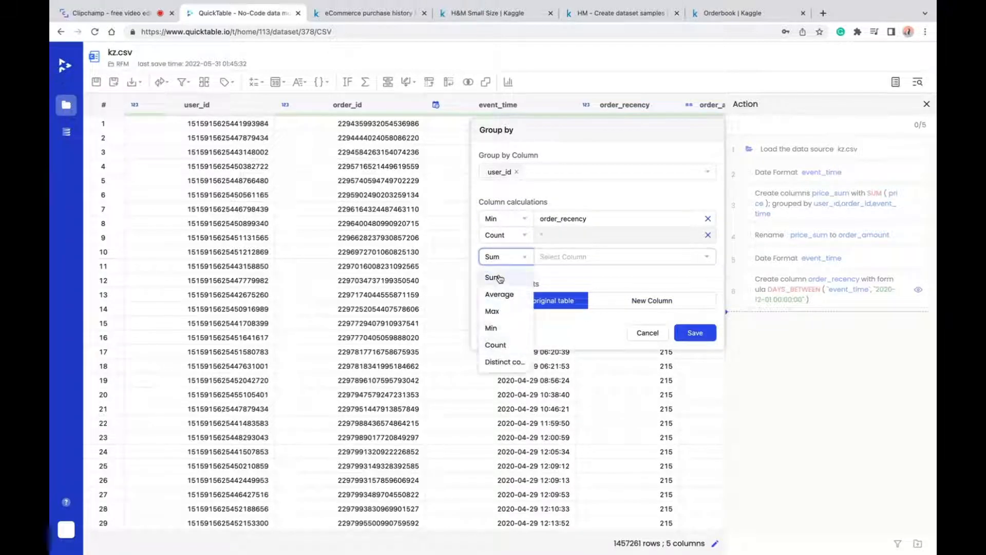
click(493, 278)
click(564, 256)
click(591, 344)
click(626, 277)
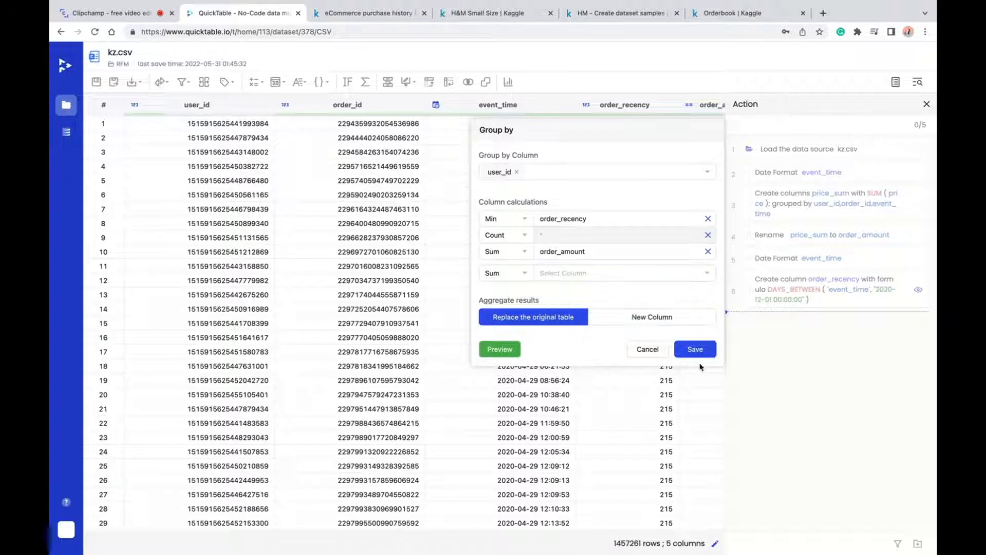
click(695, 350)
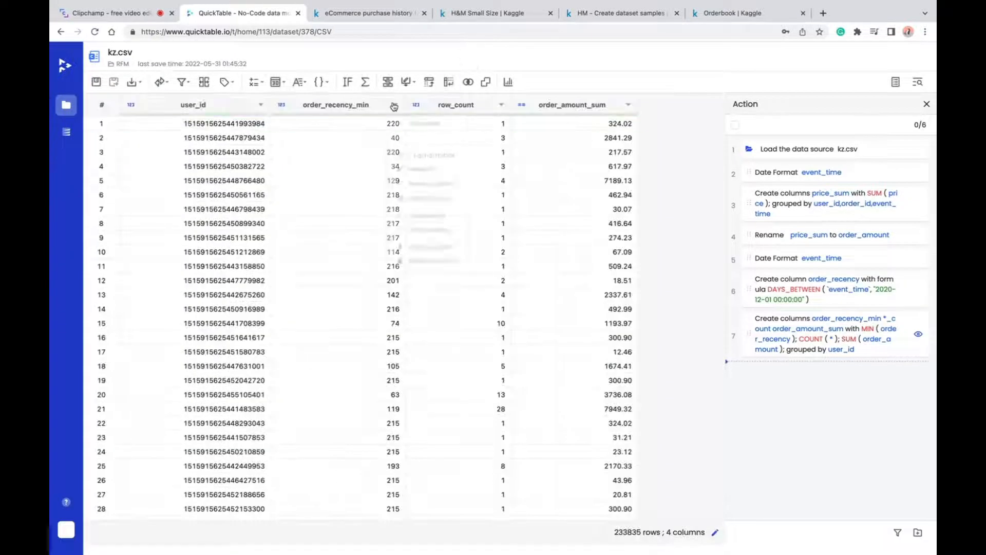
- Rename the order_recency_min column to recency
click(395, 104)
click(422, 176)
click(667, 174)
key(ctrl+a)
text(recency)
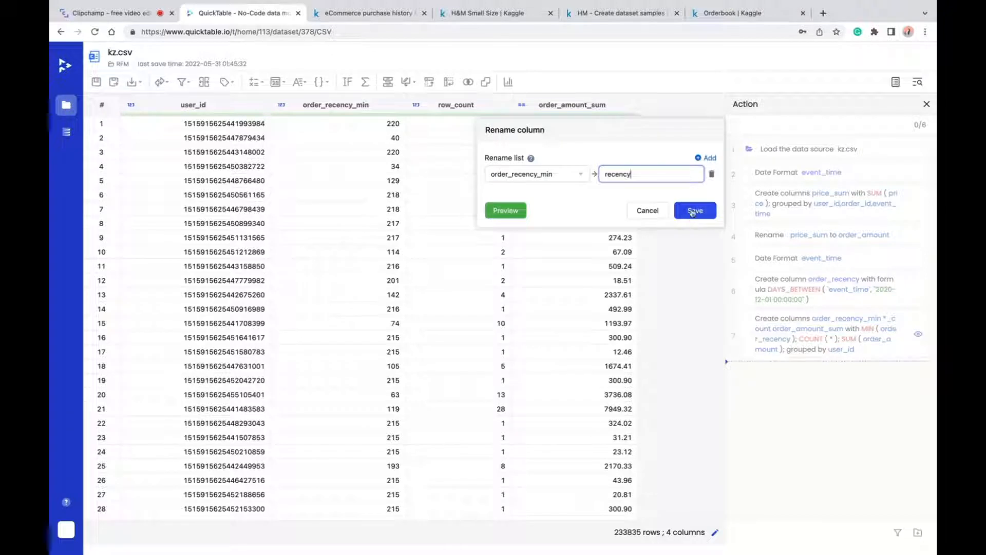
click(694, 210)
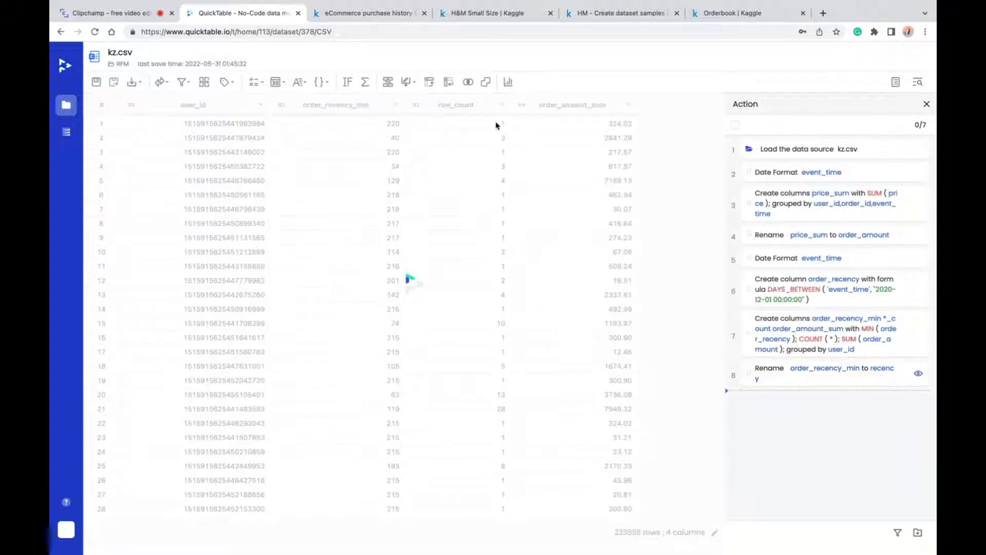
- Rename the row_count column to frequency
click(477, 104)
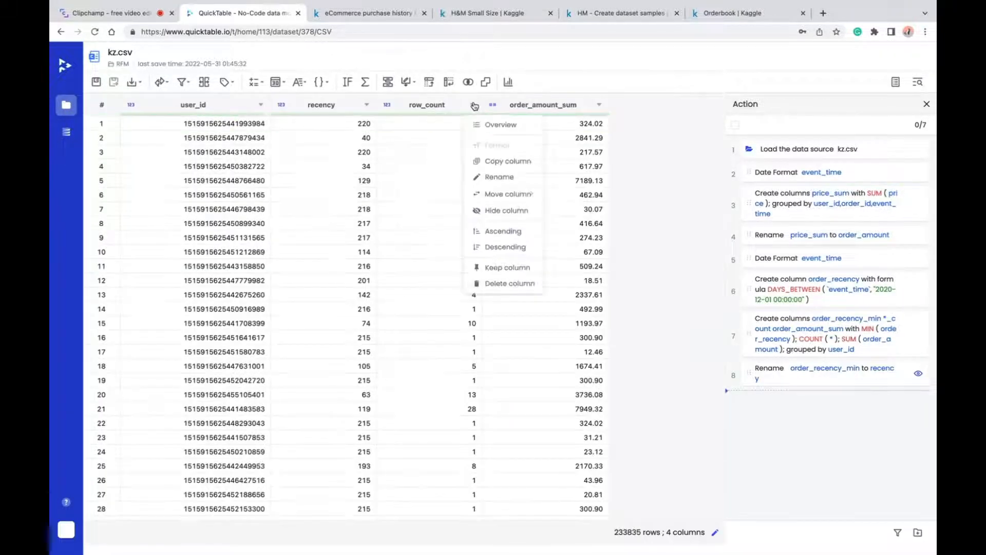
click(502, 177)
click(657, 174)
key(ctrl+a)
text(frequency)
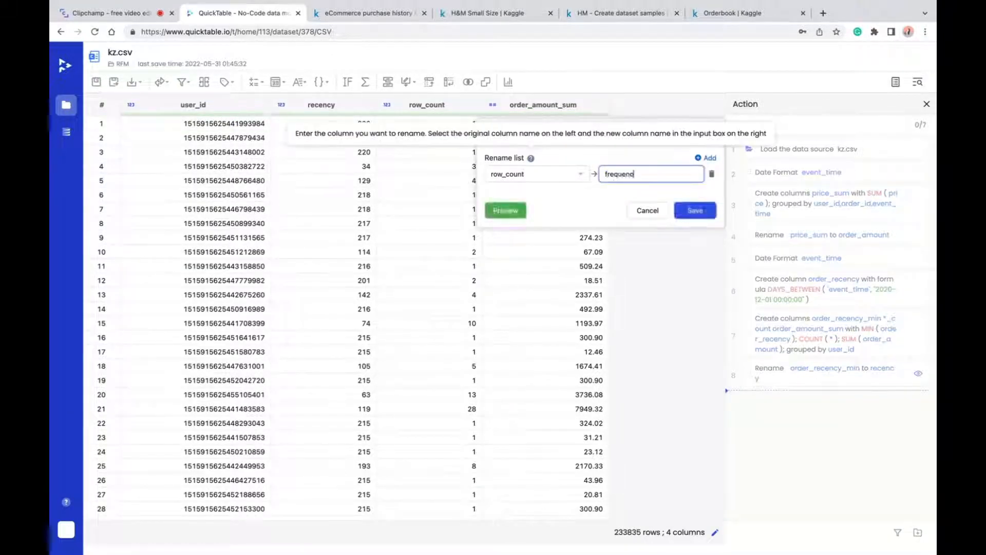
click(695, 210)
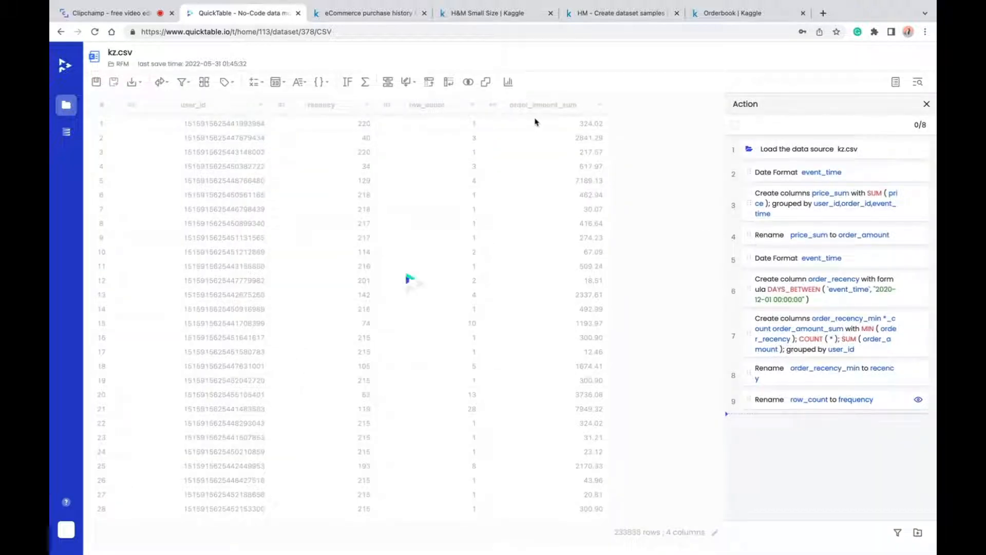
- Rename the order_amount_sum column to monetary
click(599, 104)
click(622, 177)
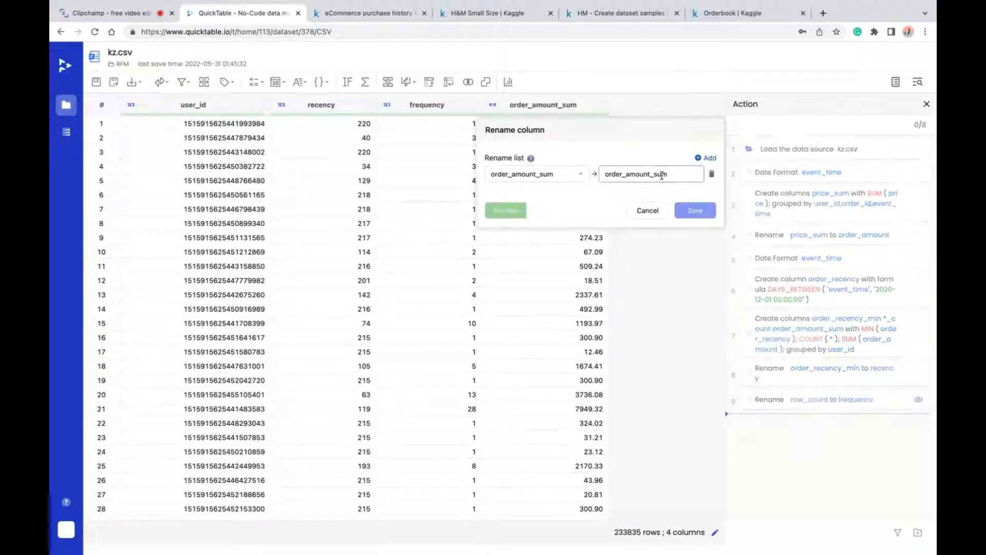
key(ctrl+a)
text(monetary)
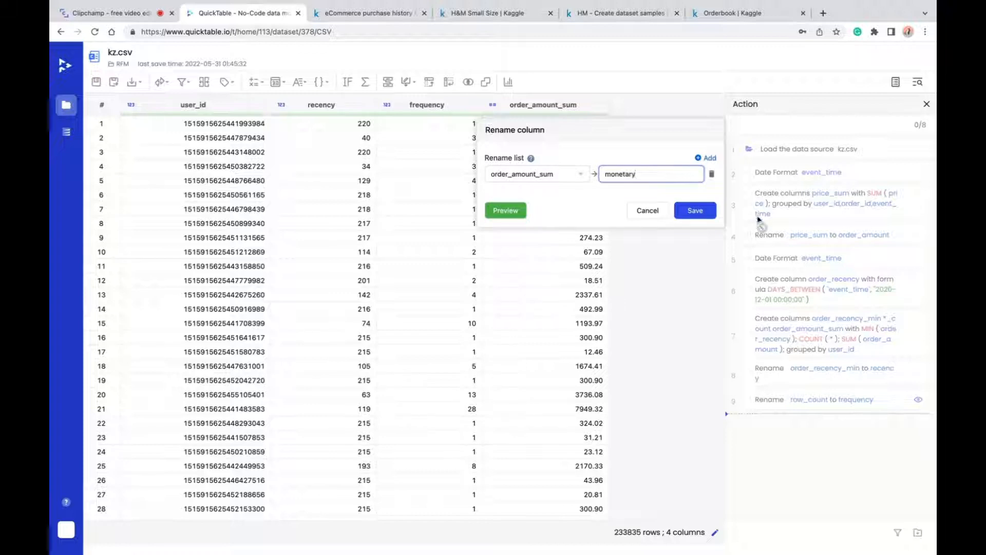
click(699, 212)
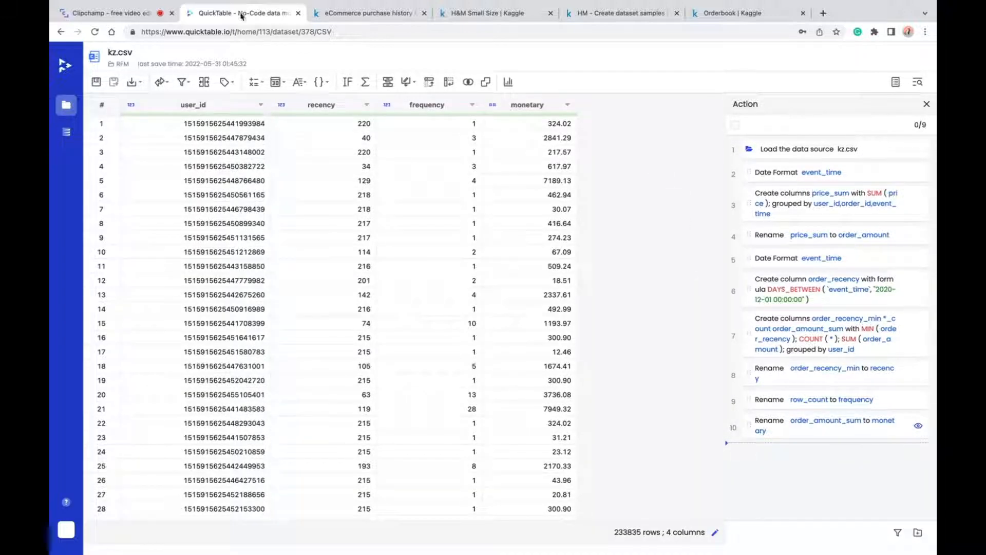
- Open the overview of the recency column and examine its value range
click(367, 104)
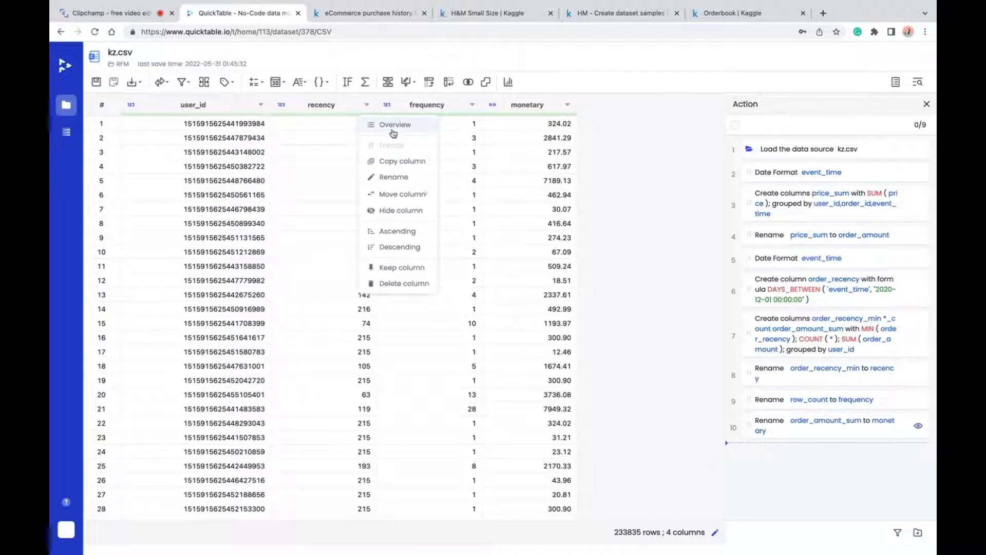
click(395, 126)
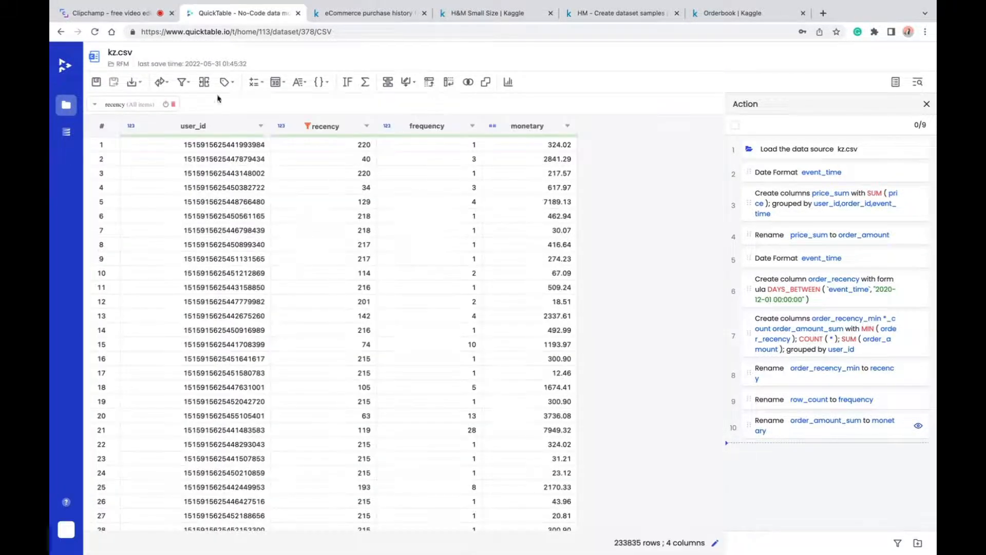
click(134, 105)
click(137, 137)
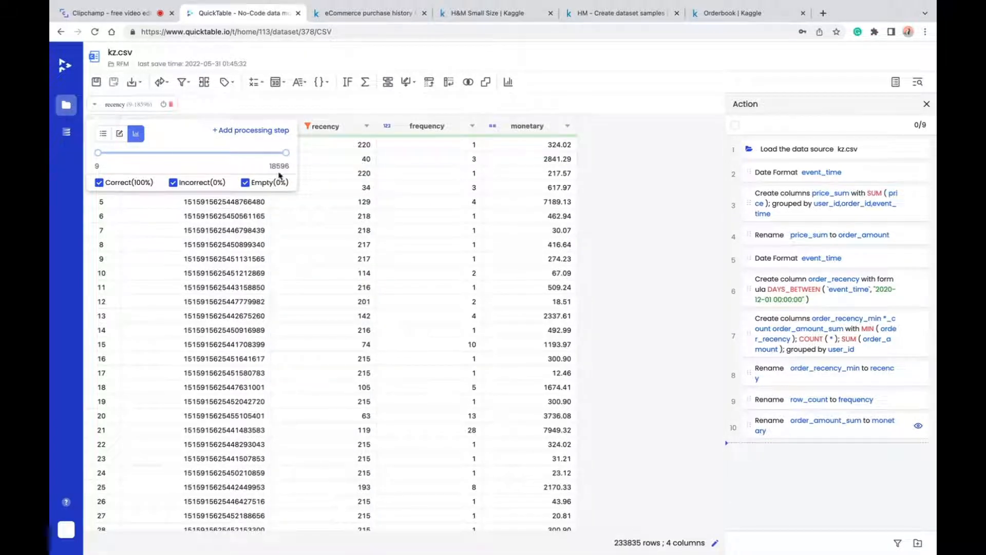
- Open the overview of the frequency column and examine its value range
click(471, 126)
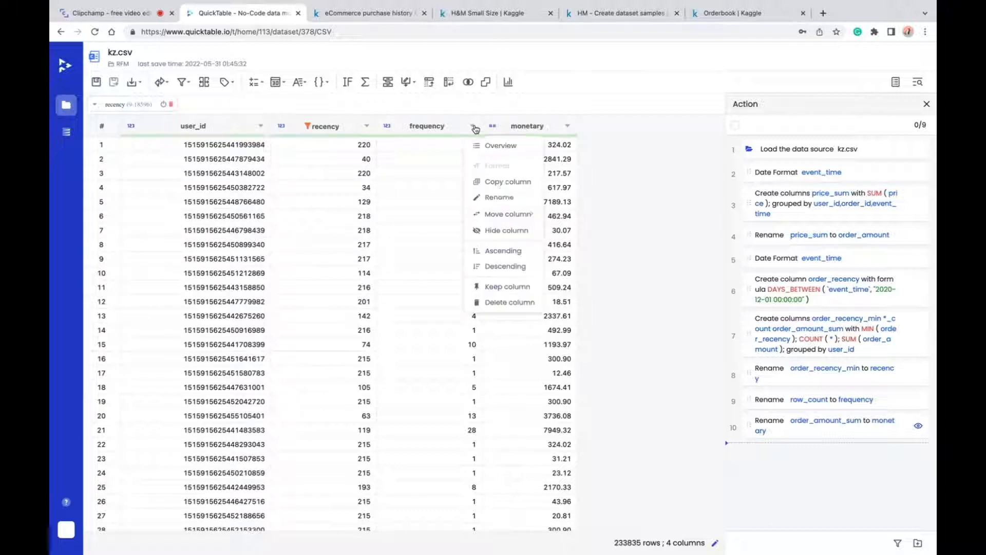
click(505, 146)
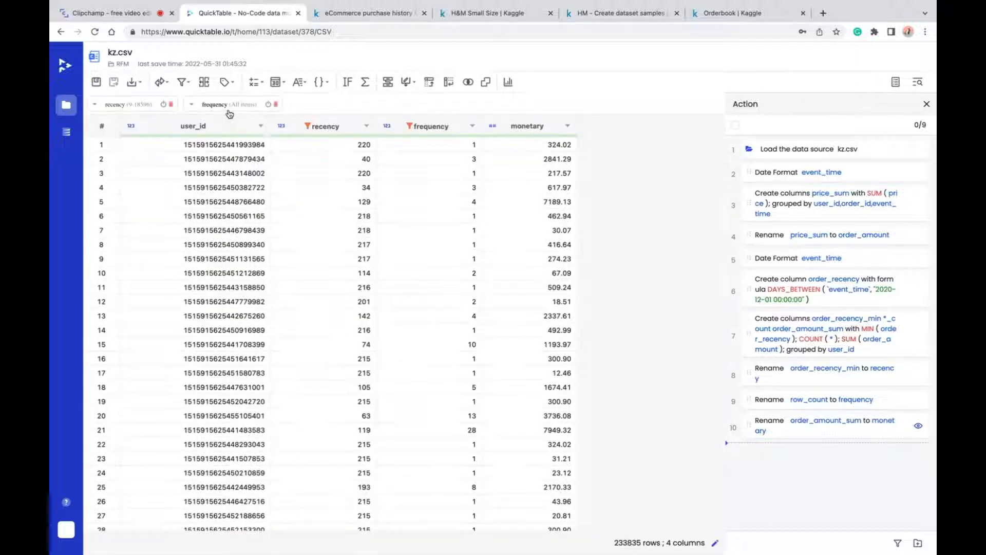
click(223, 106)
click(236, 135)
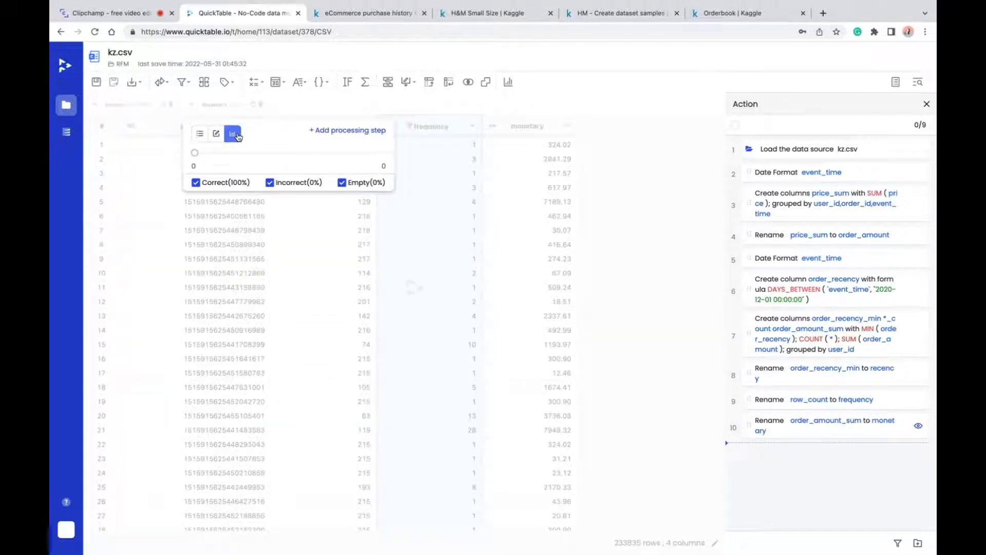
click(467, 118)
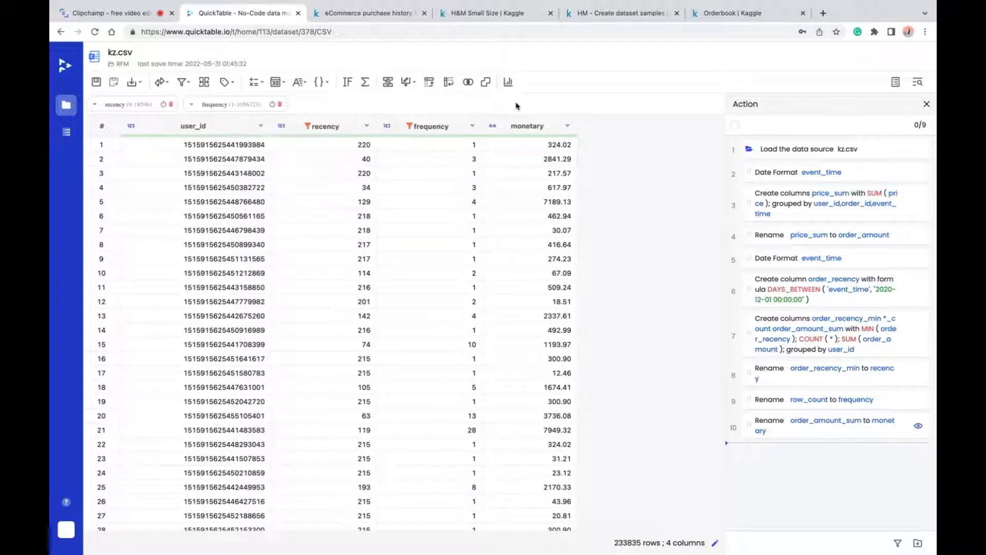
- Open the overview of the monetary column and examine its value range
click(567, 125)
click(580, 148)
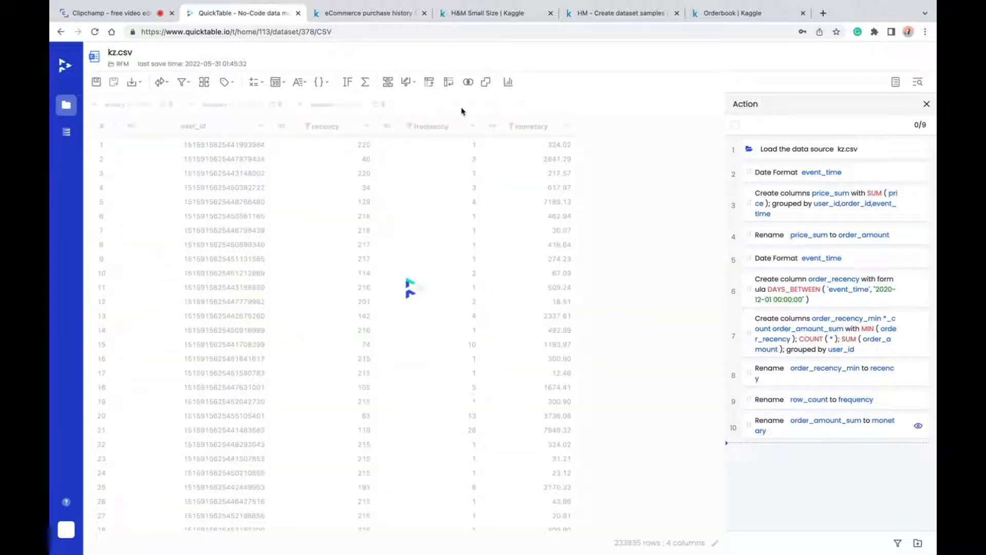
click(335, 105)
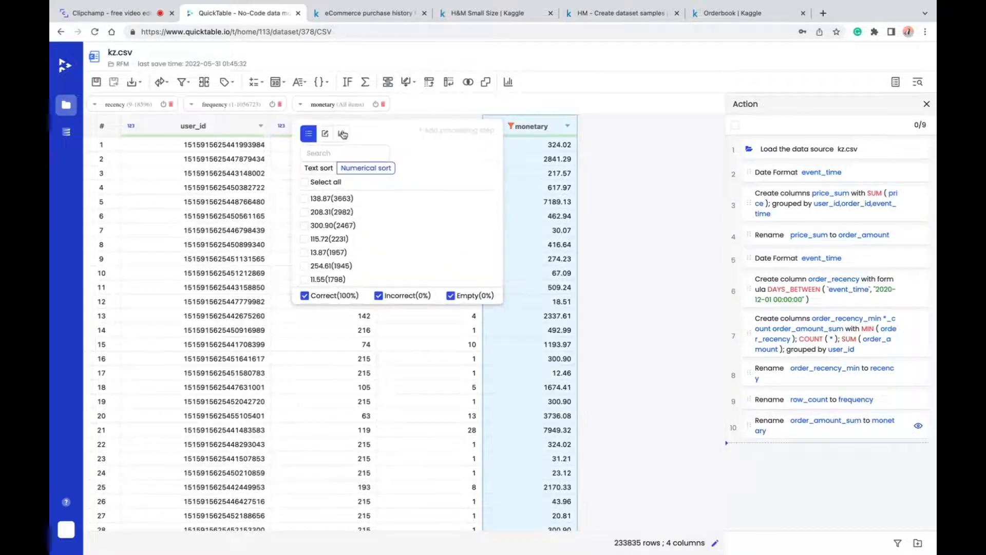
click(343, 134)
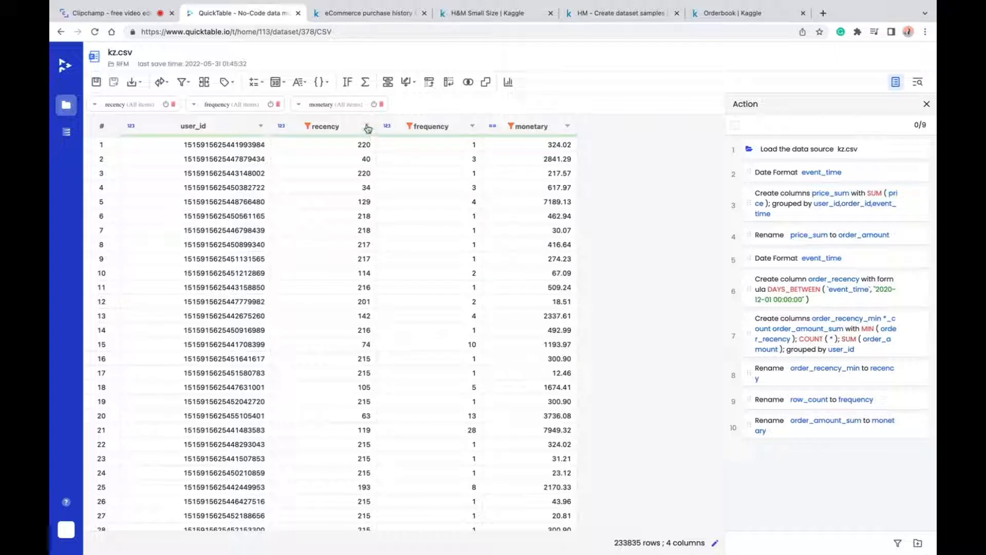
- Sort the table by the recency column in descending order
click(367, 127)
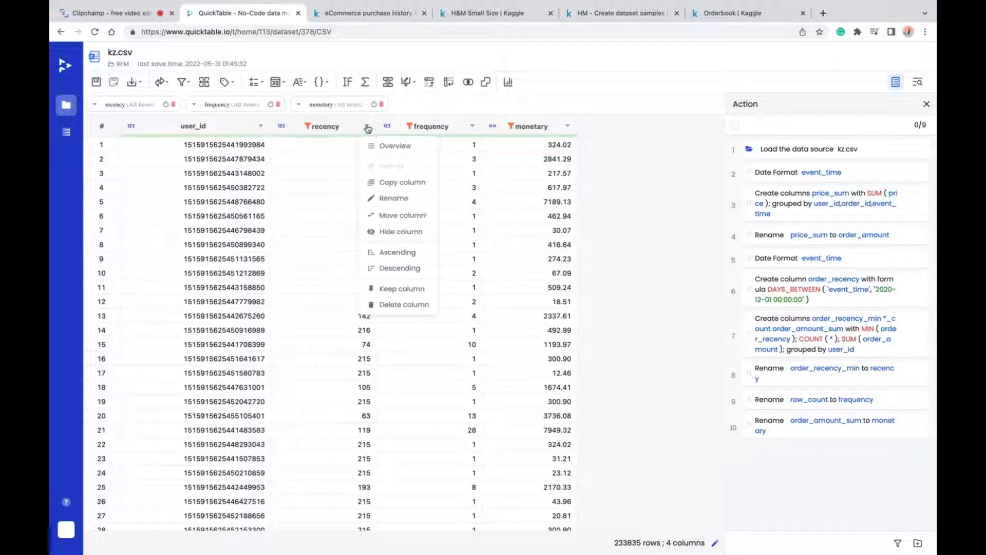
click(389, 269)
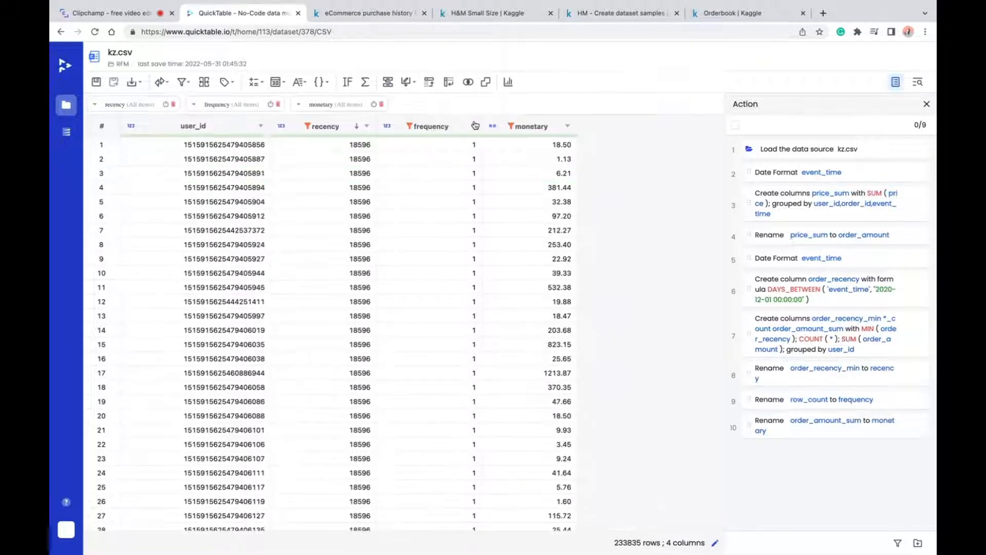
- Sort the table by the frequency column in descending order
click(472, 125)
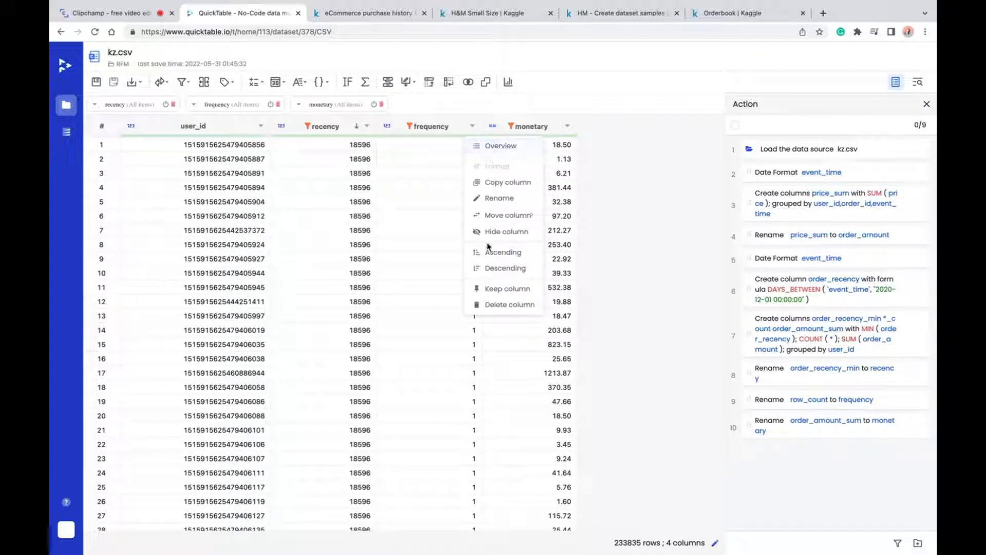
click(496, 268)
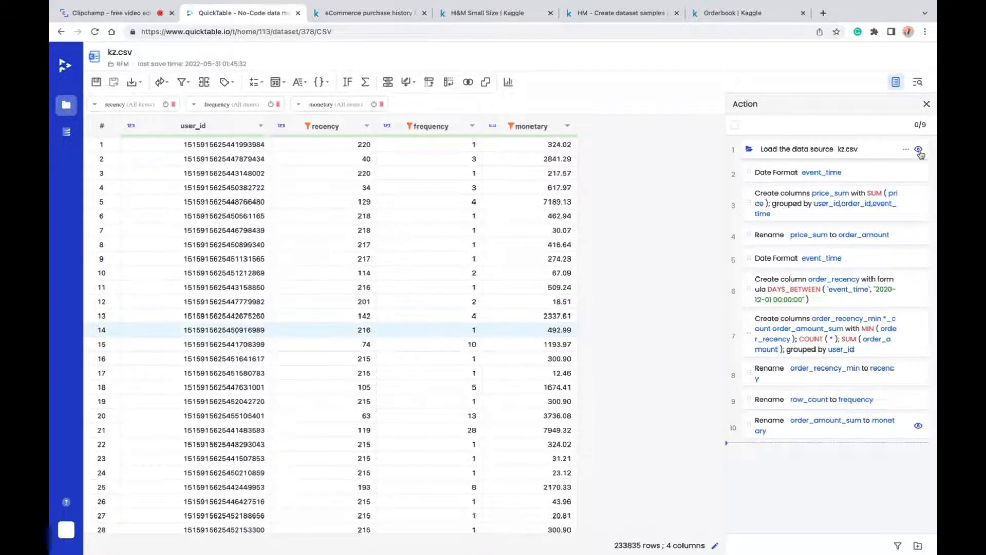
- Return to the data at the source loading action, sort it by event_time ascending and check the remaining columns through user_id
click(918, 150)
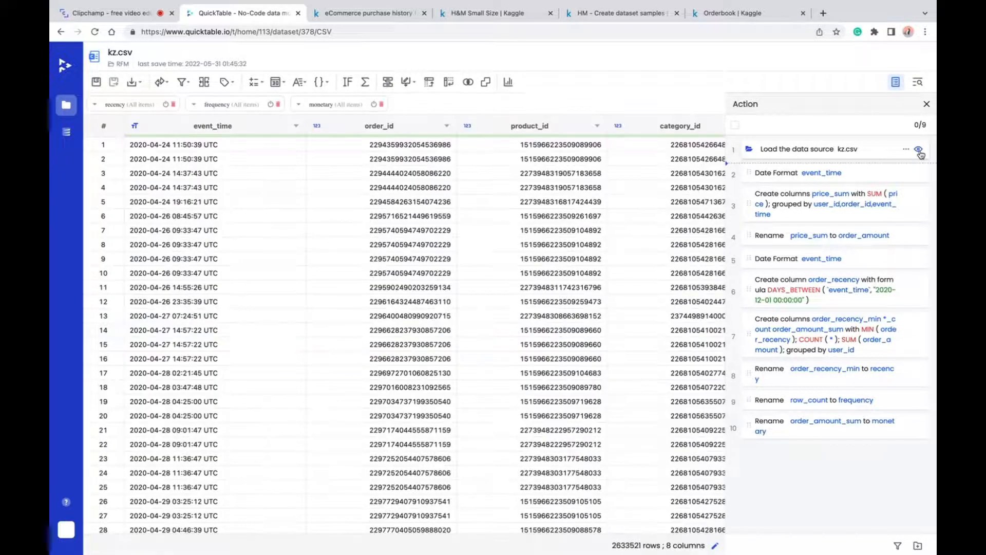
click(297, 127)
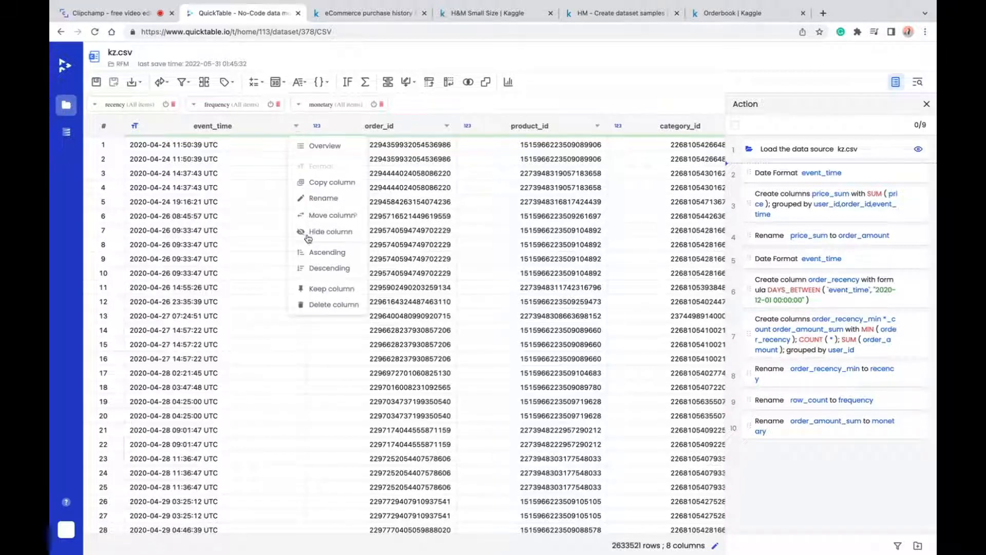
click(313, 252)
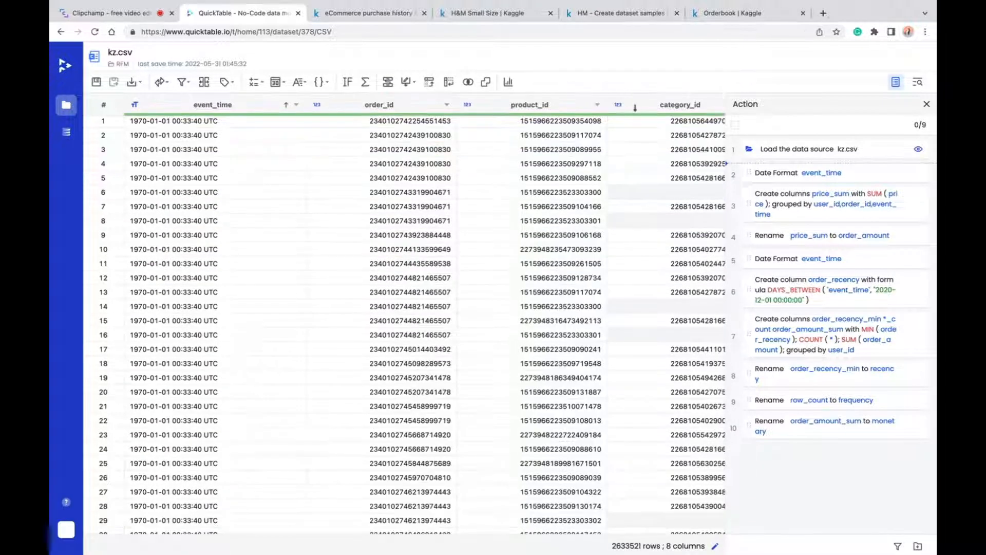
scroll(621, 130, right, 10)
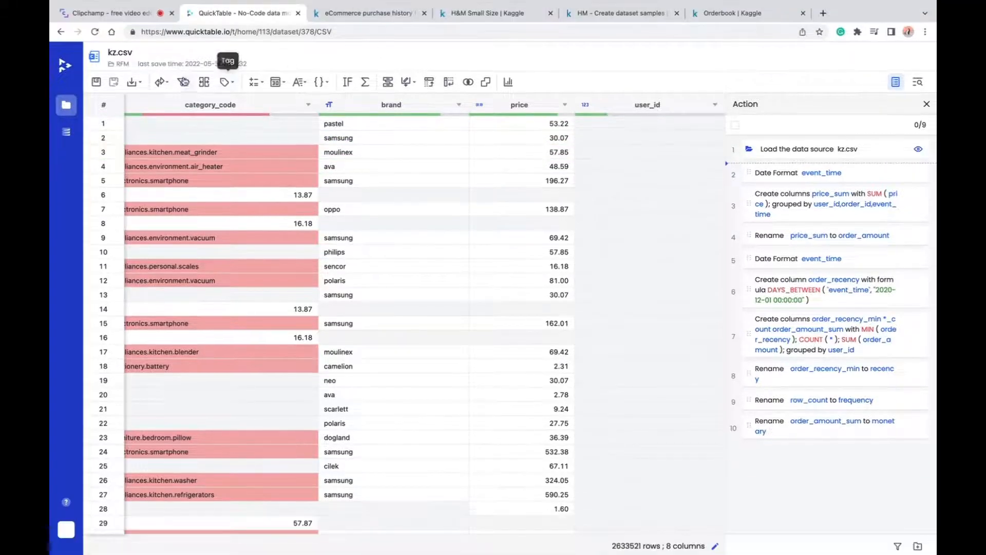
- Filter out empty values by removing the rows with an empty user_id right after the source loading action
click(185, 83)
click(245, 132)
click(577, 193)
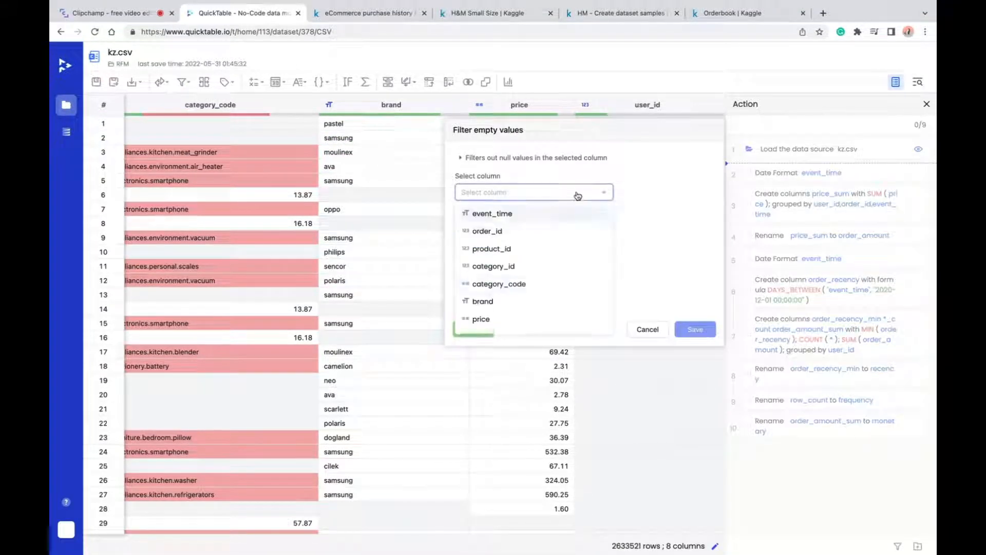
scroll(482, 328, down, 1)
click(483, 324)
click(527, 233)
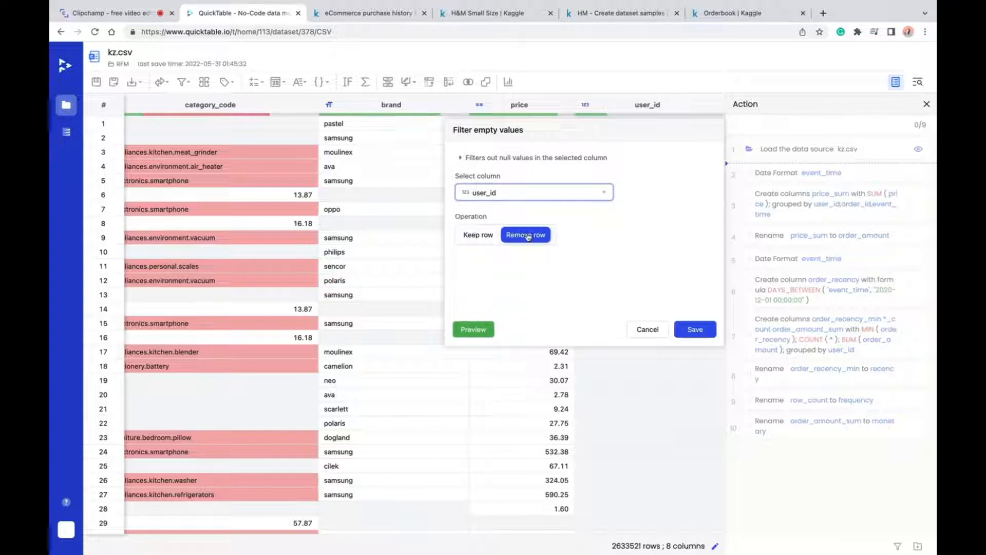
click(695, 329)
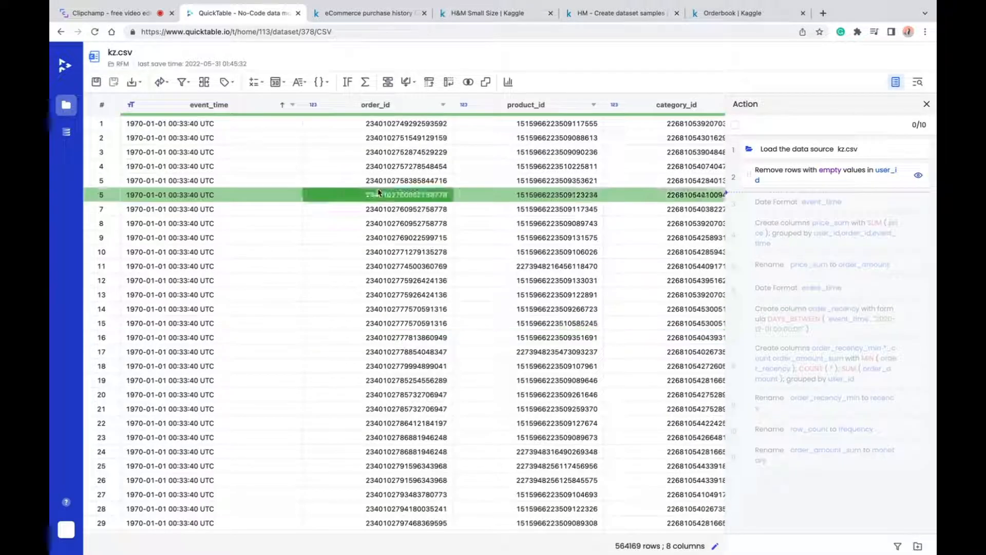
- Return to the data at the Date Format action and start a conditional filter on event_time with the operator Greater than equal
click(919, 201)
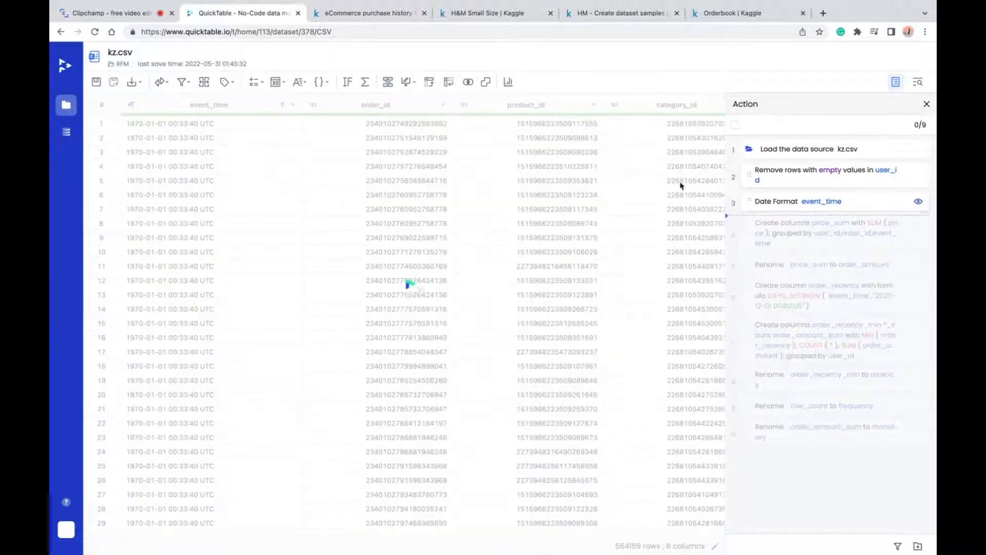
click(182, 82)
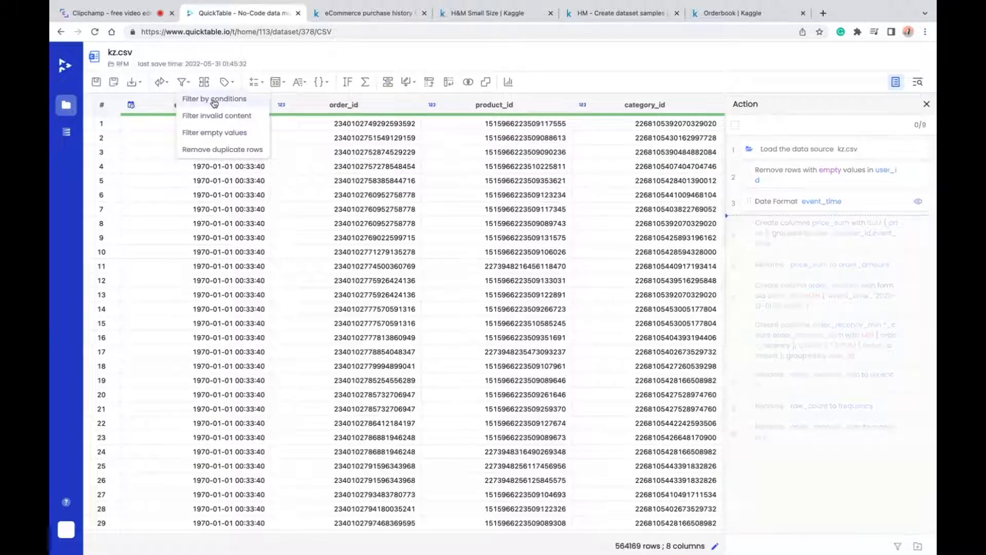
click(208, 97)
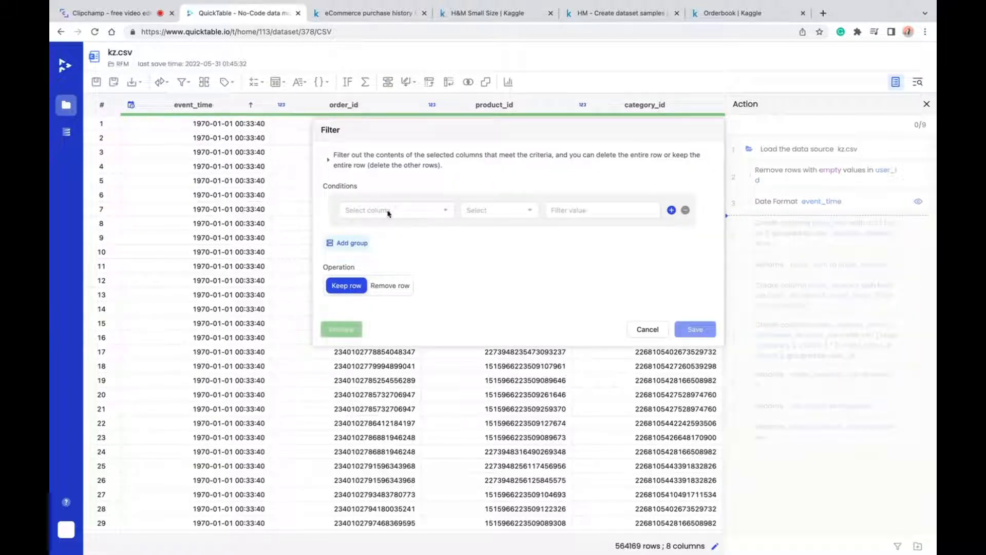
click(418, 214)
click(394, 232)
click(516, 211)
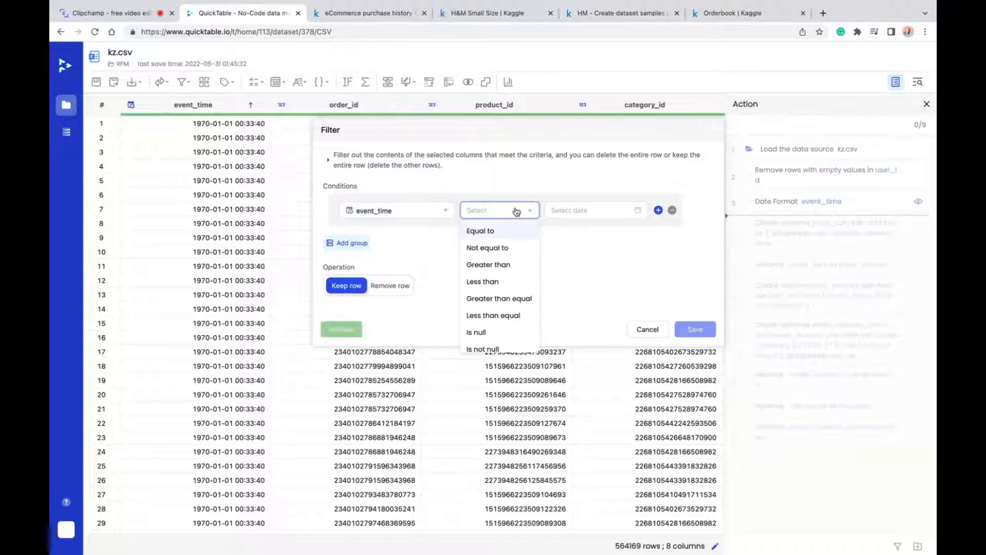
click(508, 299)
click(580, 211)
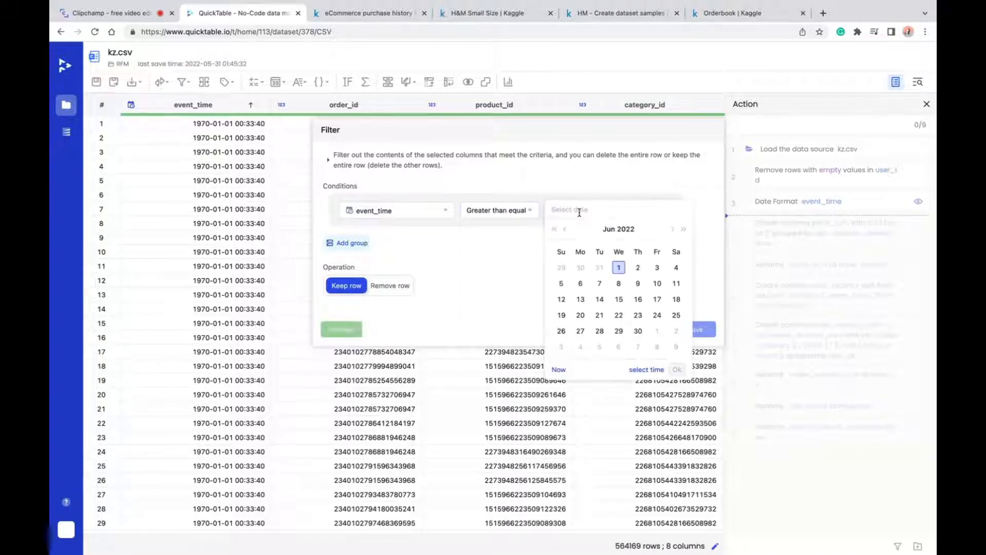
click(554, 229)
click(553, 229)
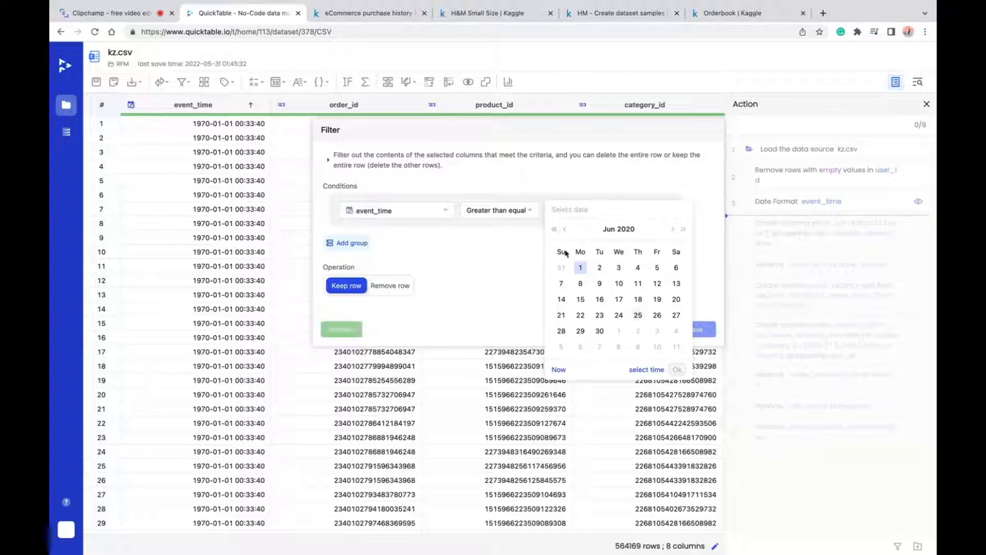
click(565, 229)
click(568, 231)
click(619, 268)
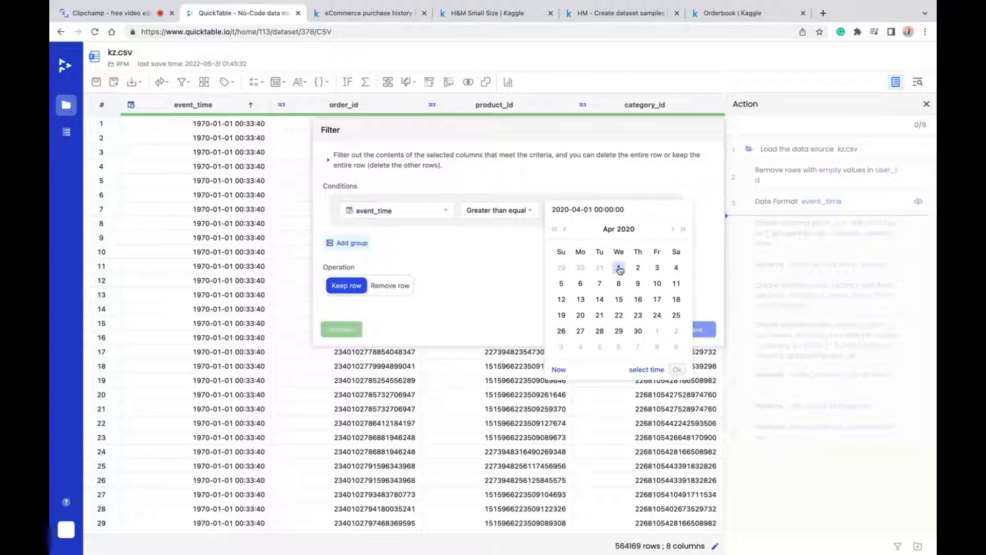
click(595, 189)
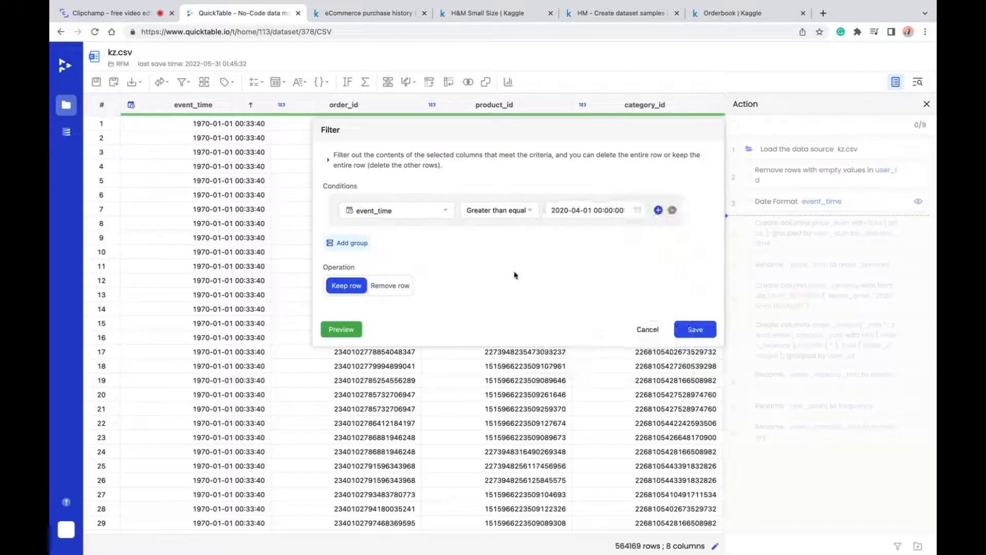
click(695, 329)
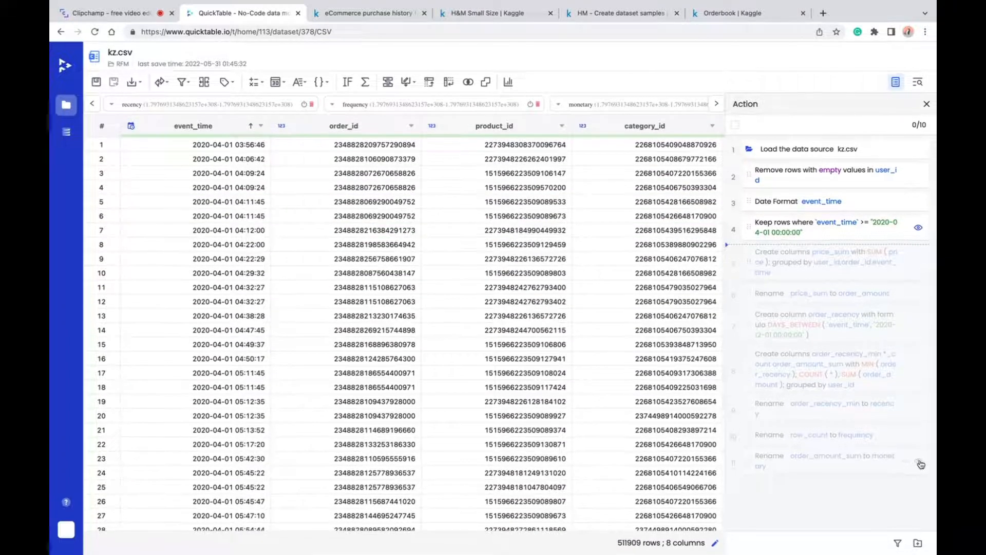
- Apply all actions through the final monetary rename and check the value ranges of recency, frequency and monetary
click(918, 460)
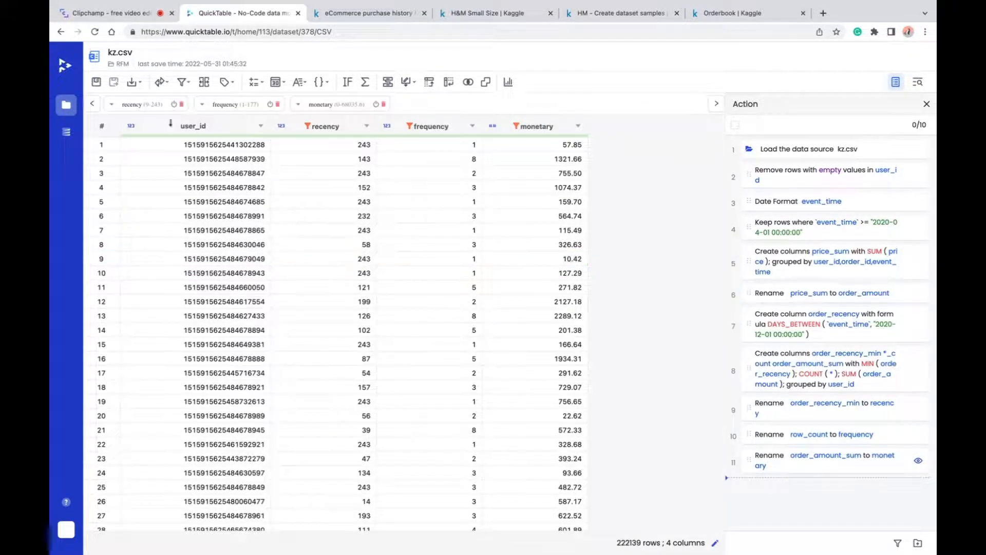
click(151, 104)
click(230, 106)
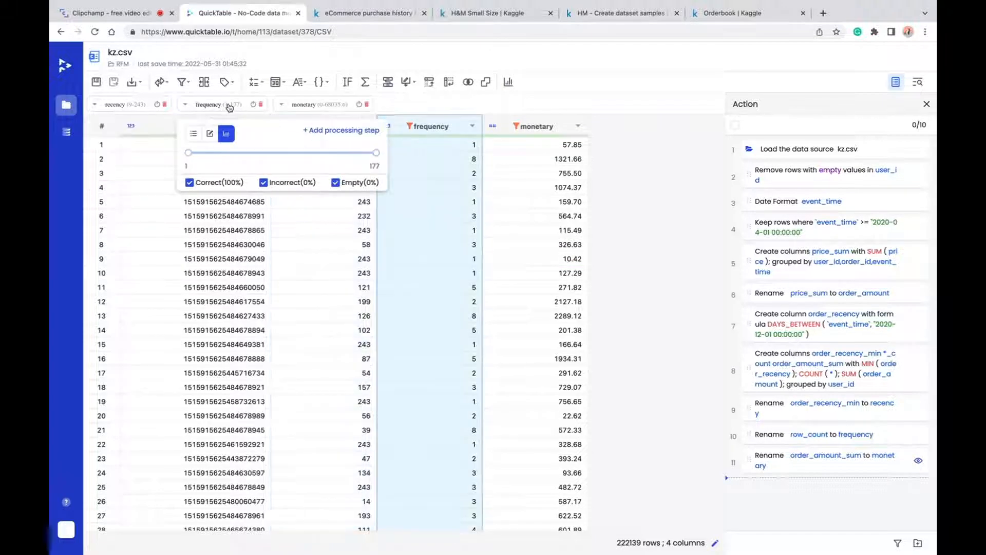
click(331, 105)
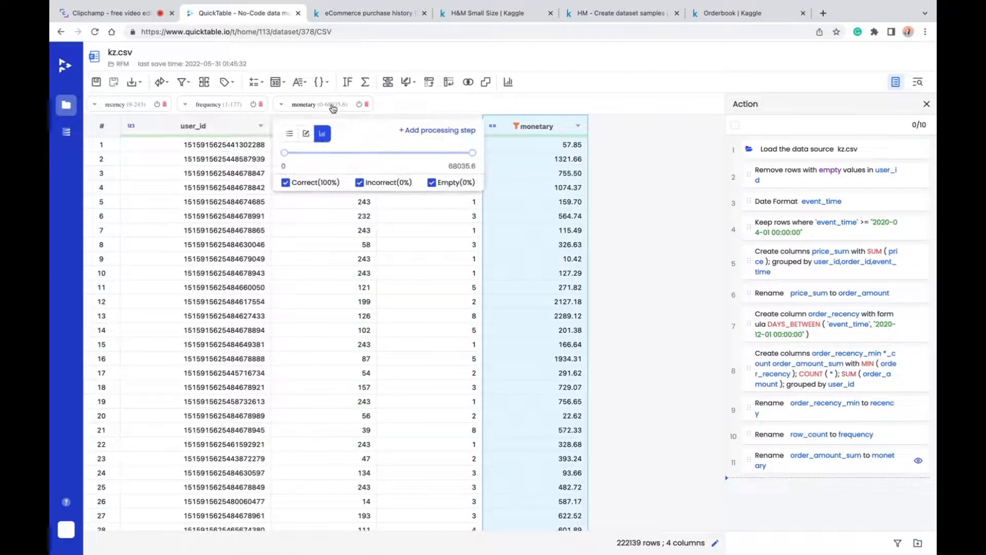
- Start tagging the recency column by numeric range and name the new column R
click(226, 82)
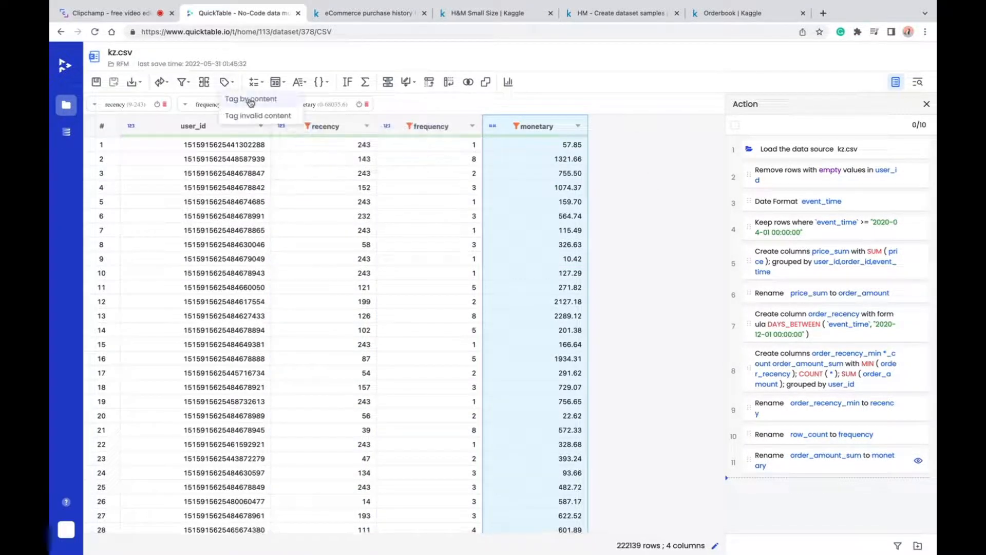
click(251, 102)
click(393, 132)
click(470, 201)
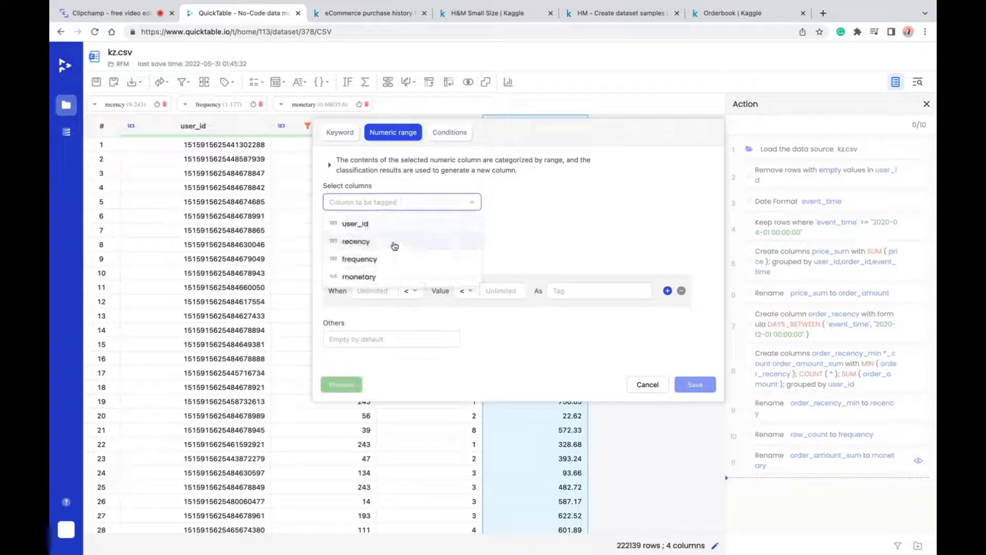
click(360, 241)
click(360, 242)
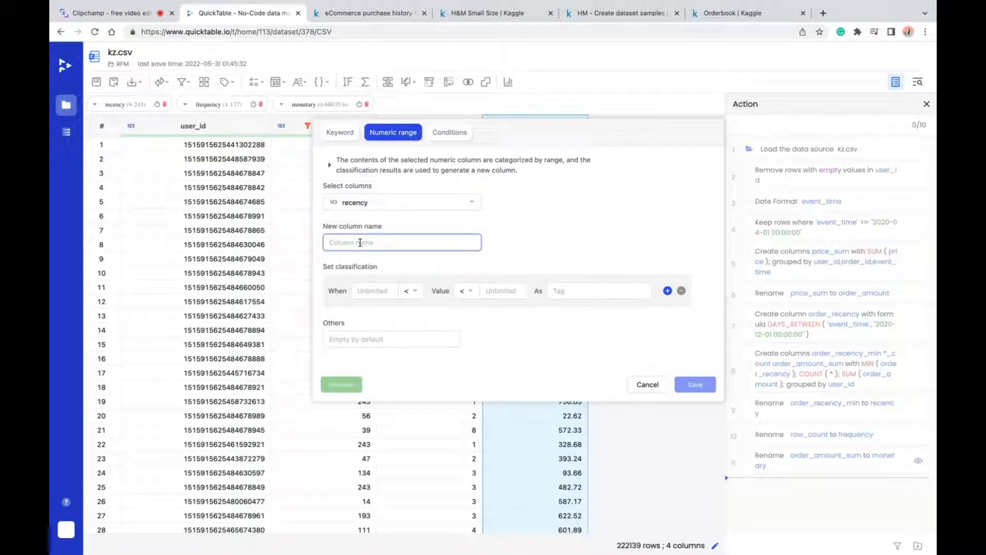
- Classify recency values less than or equal to 30 with the tag 3
click(473, 293)
click(463, 330)
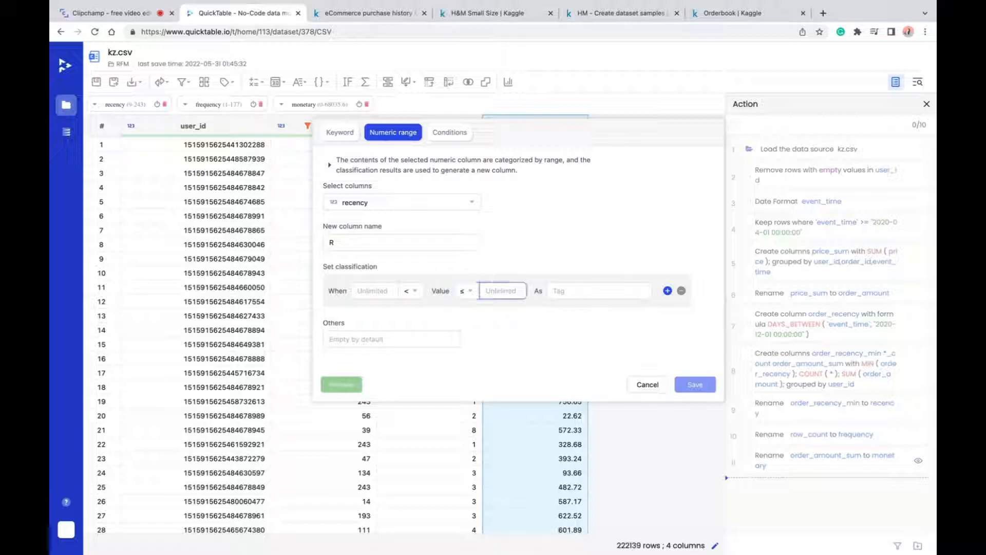
click(580, 291)
text(3)
- Add a second recency range, greater than 30 and less than or equal to 90, with the tag 2
click(667, 290)
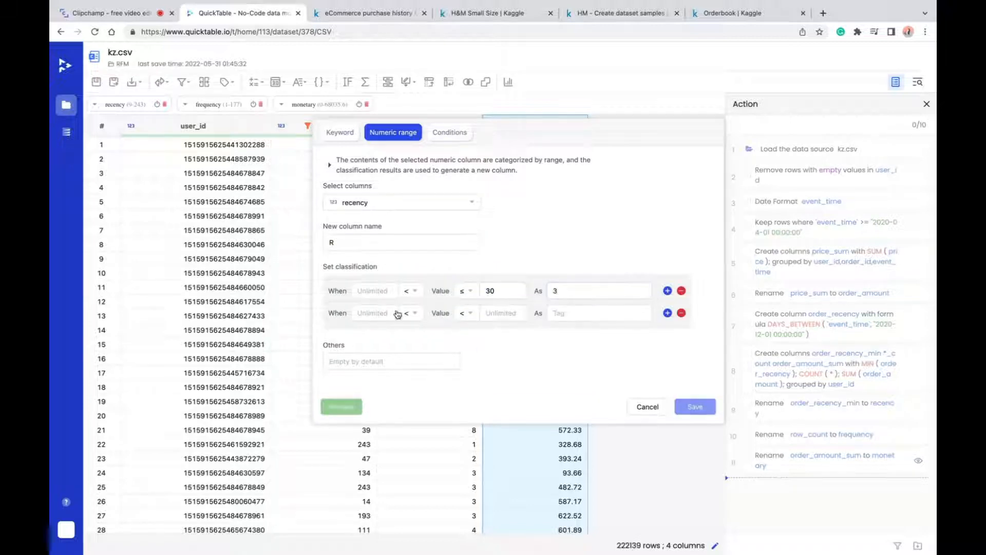
click(380, 313)
text(30)
click(495, 312)
text(90)
click(589, 313)
text(2)
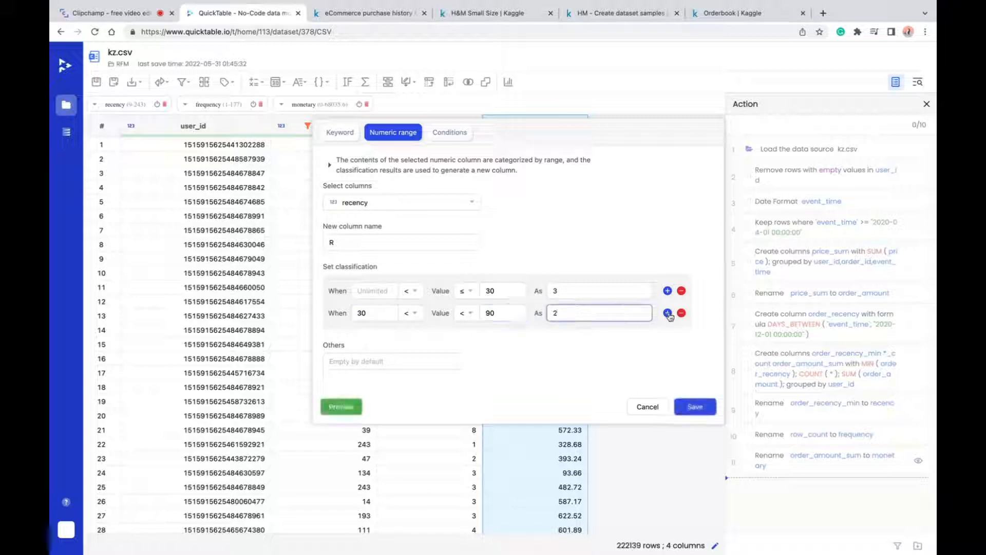
click(667, 313)
click(464, 312)
click(465, 356)
- Tag recency values greater than 90 as 1 and save the R classification
click(367, 335)
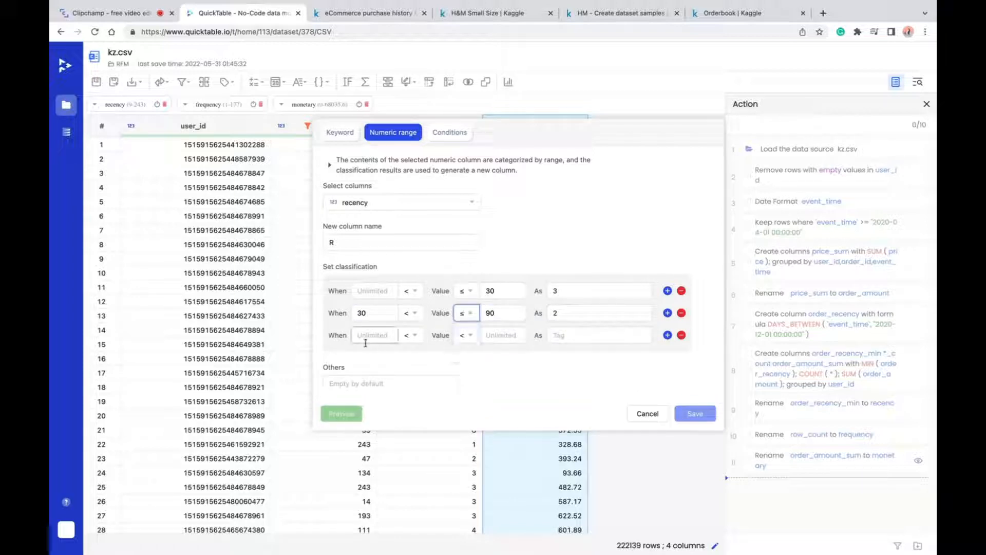
text(90)
click(591, 335)
text(1)
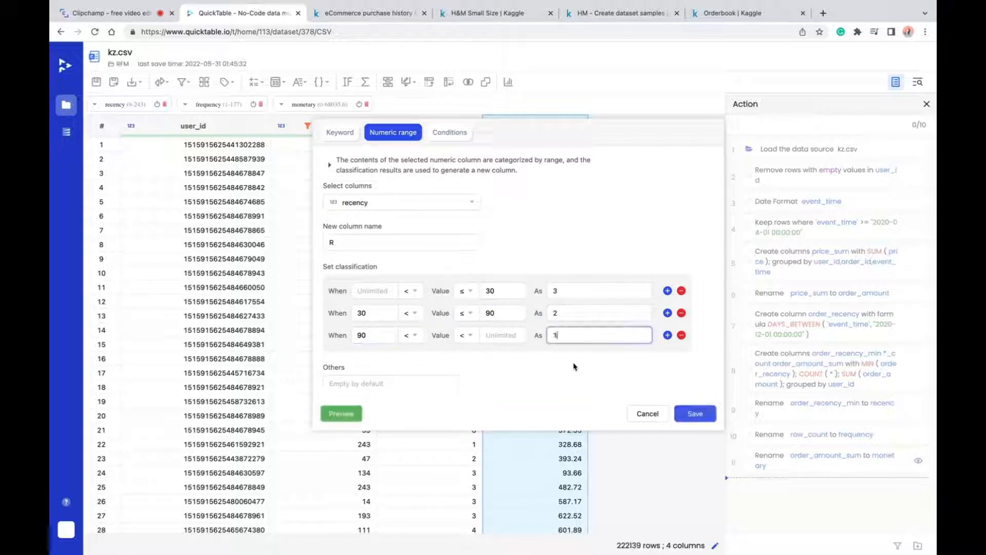
click(695, 411)
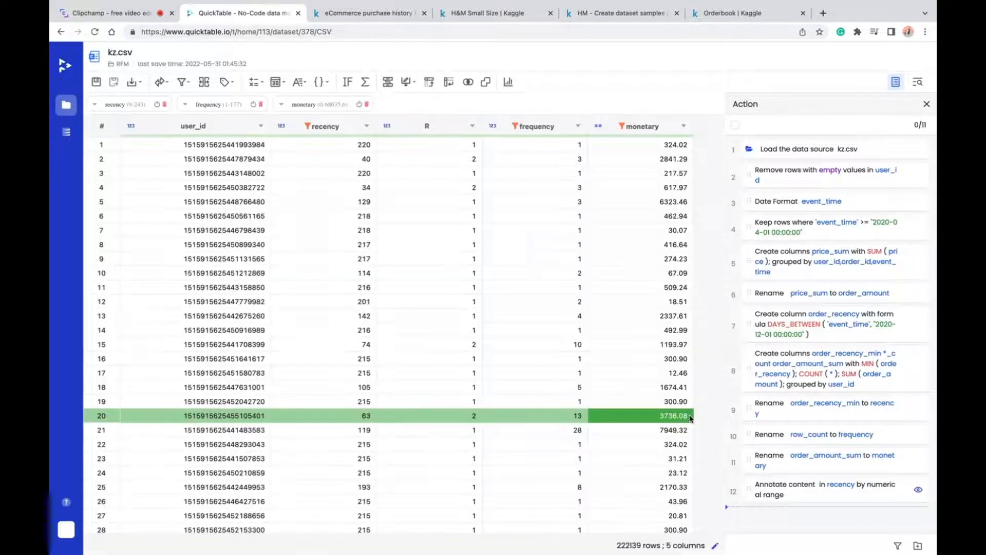
- Start tagging the frequency column by numeric range and name the new column F
click(229, 82)
click(241, 101)
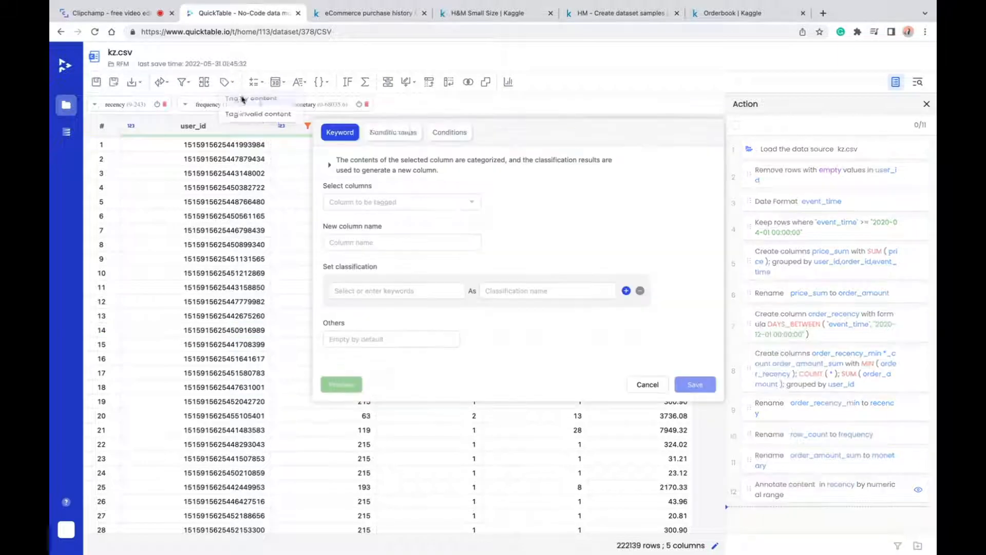
click(383, 132)
click(452, 202)
click(354, 273)
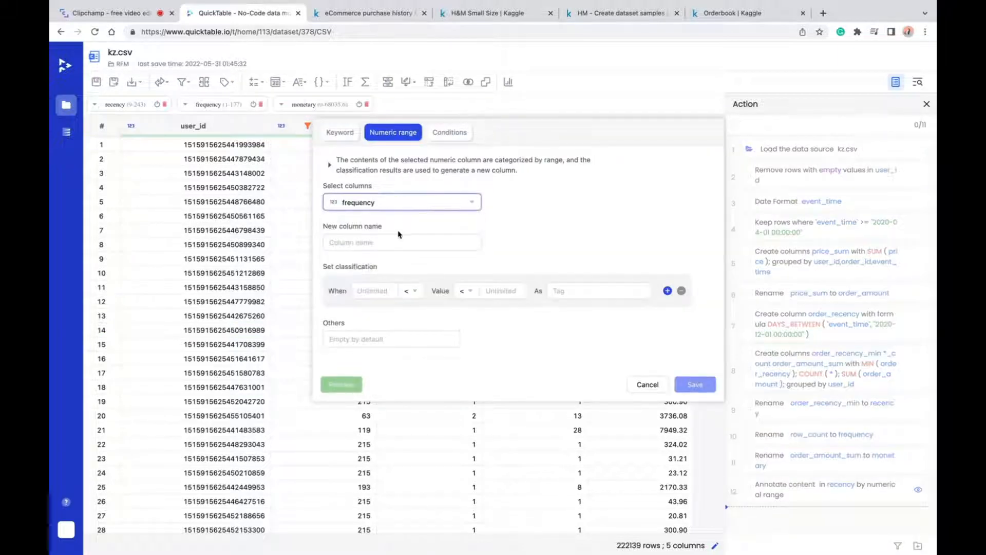
click(374, 241)
text(F)
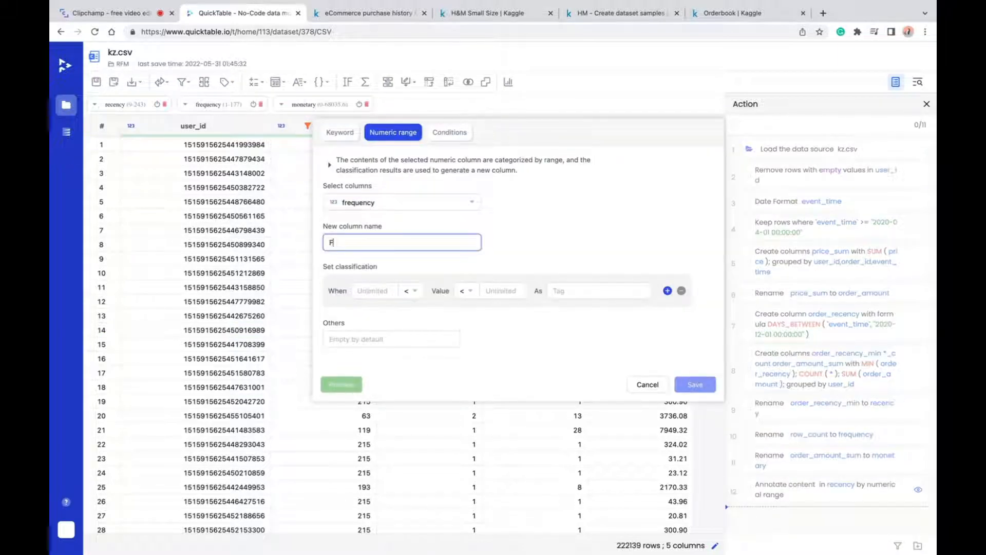
- Classify frequency values less than or equal to 3 with the tag 1
click(467, 291)
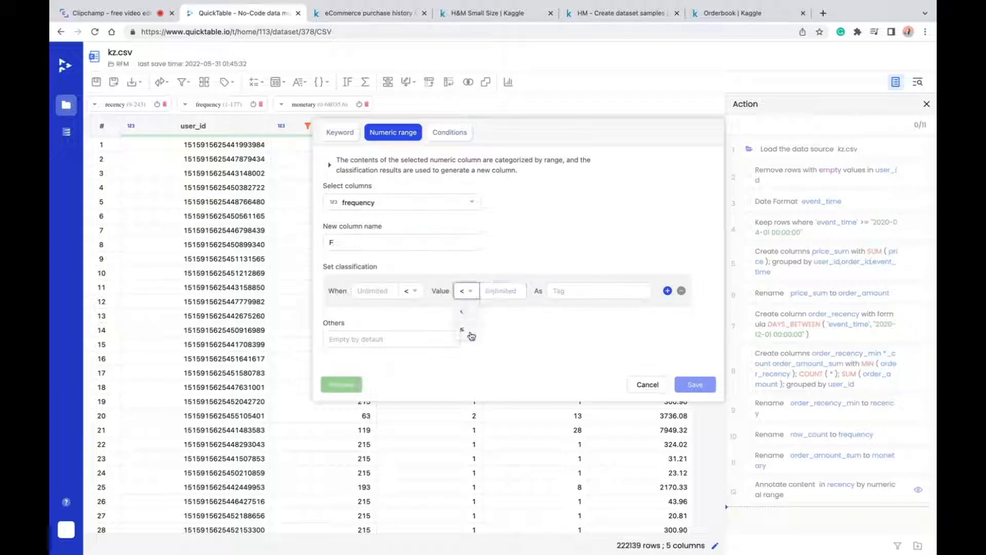
click(466, 333)
text(3)
click(584, 289)
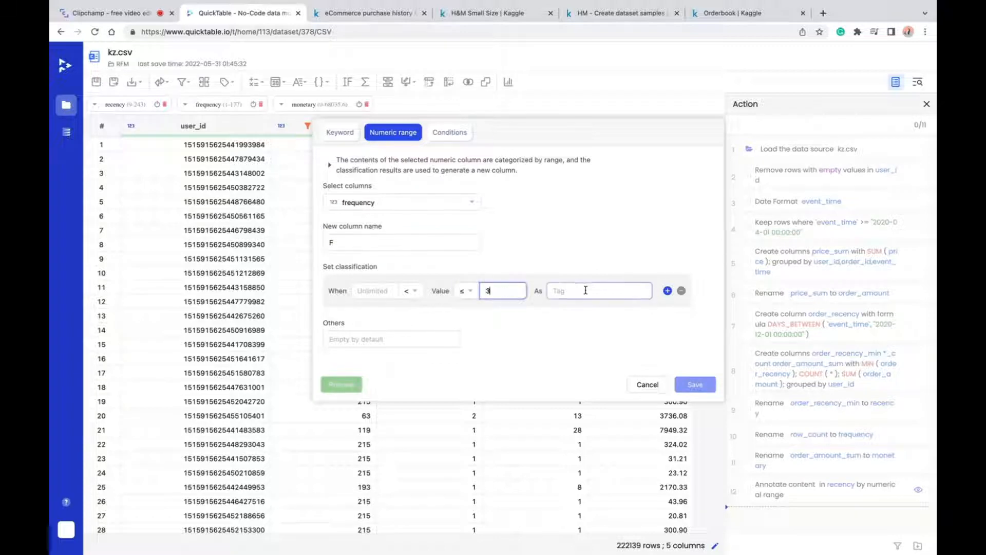
text(1)
- Add a second frequency range, greater than 3 and less than or equal to 10, with the tag 2
click(668, 291)
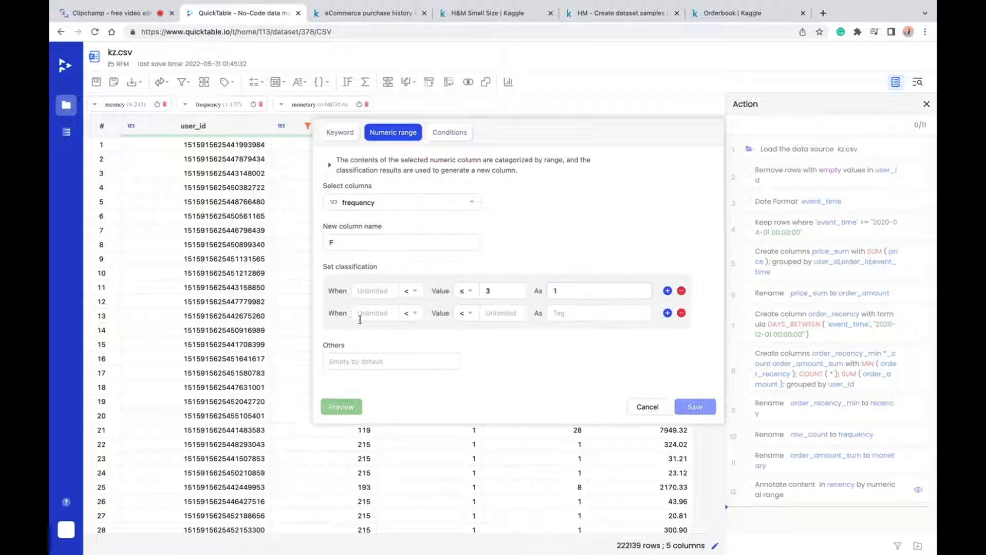
text(3)
click(465, 313)
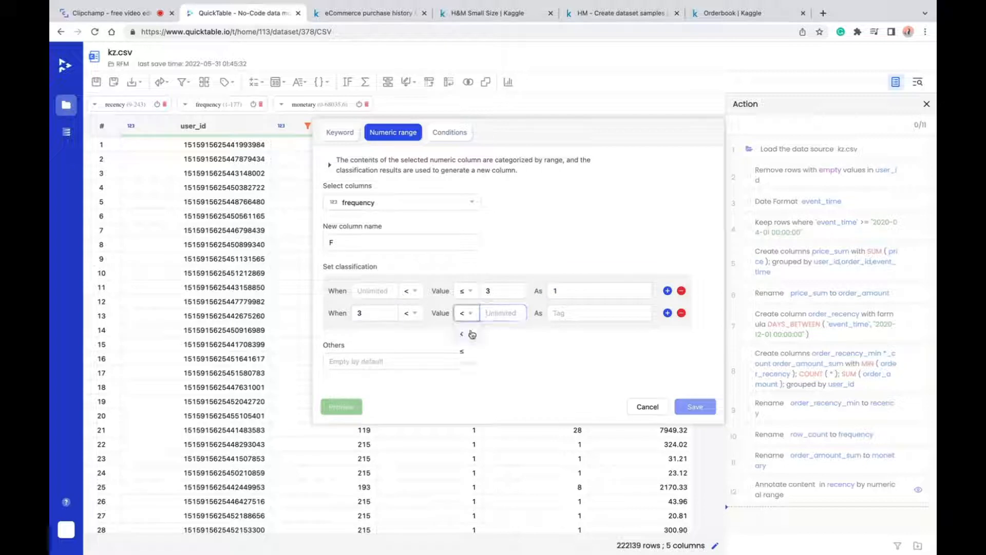
click(466, 334)
text(10)
click(584, 313)
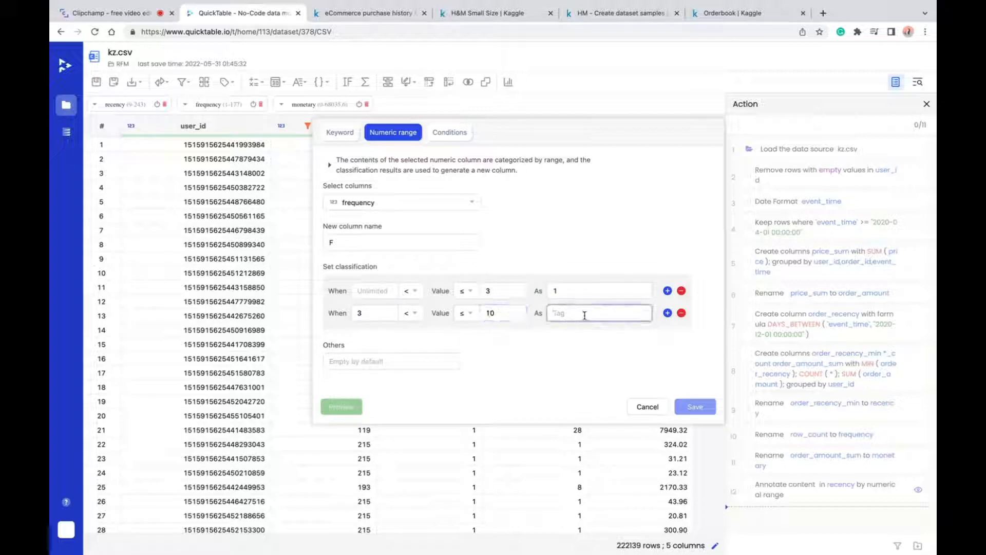
text(2)
- Tag frequency values greater than 10 as 3 and save the F classification
click(667, 313)
click(374, 335)
text(10)
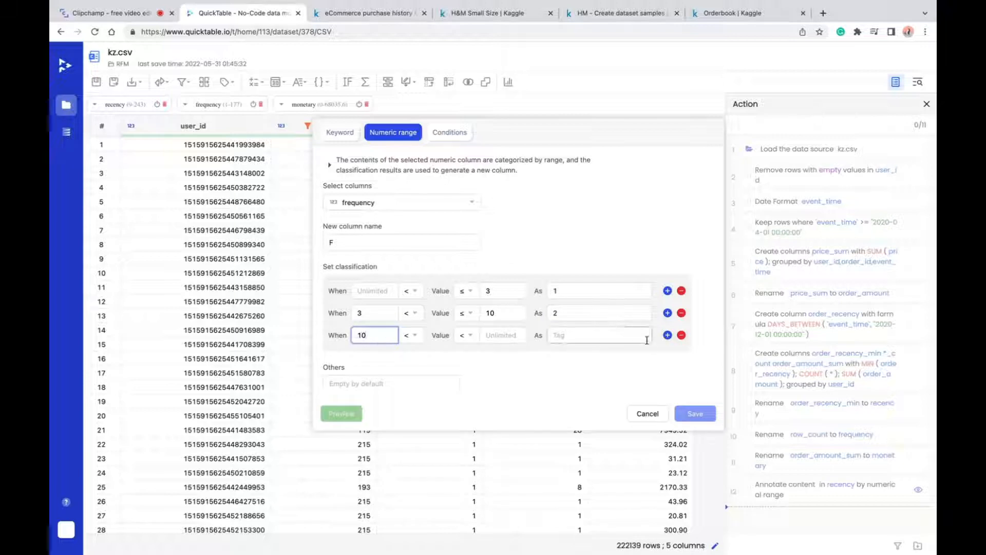
click(604, 337)
text(3)
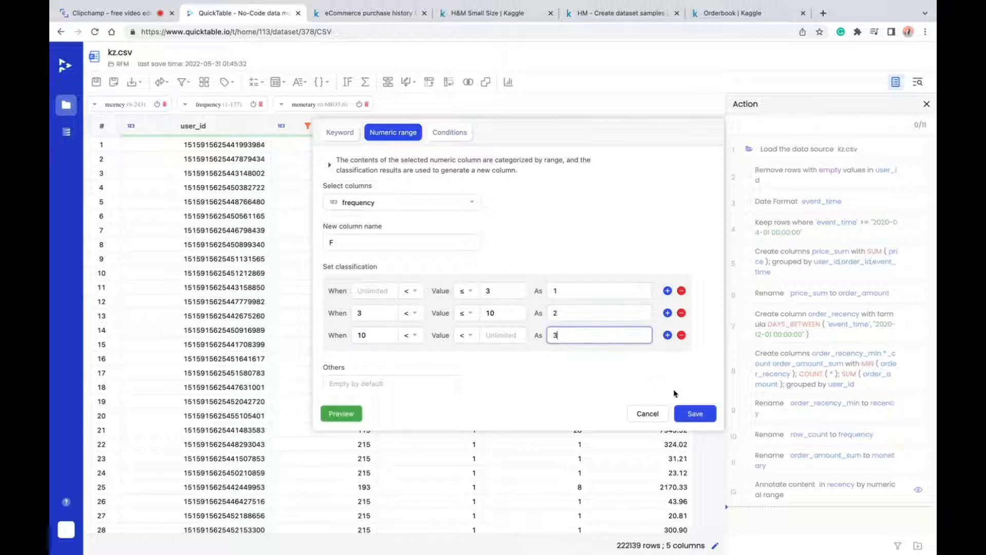
click(694, 413)
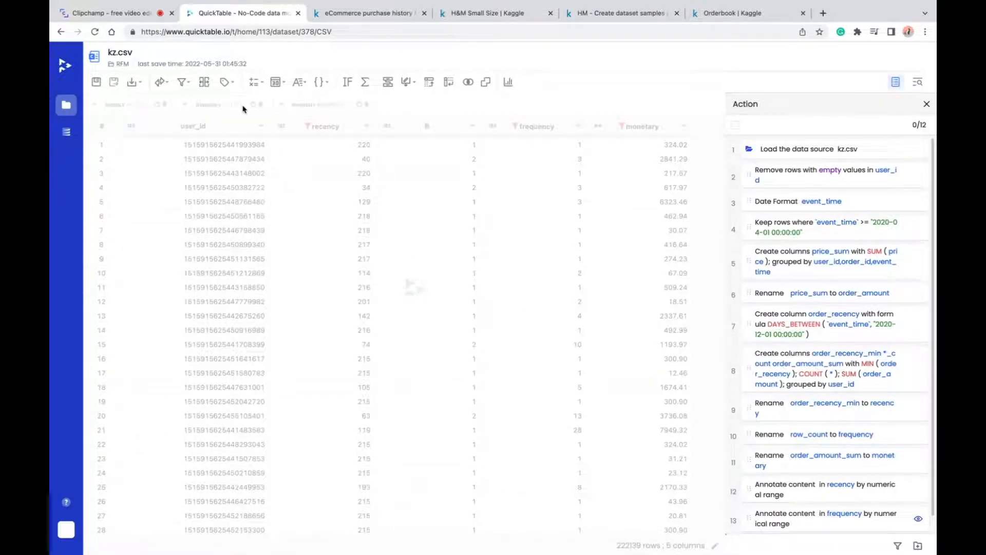
- Start tagging the monetary column by numeric range and name the new column M
click(226, 82)
click(257, 100)
click(393, 132)
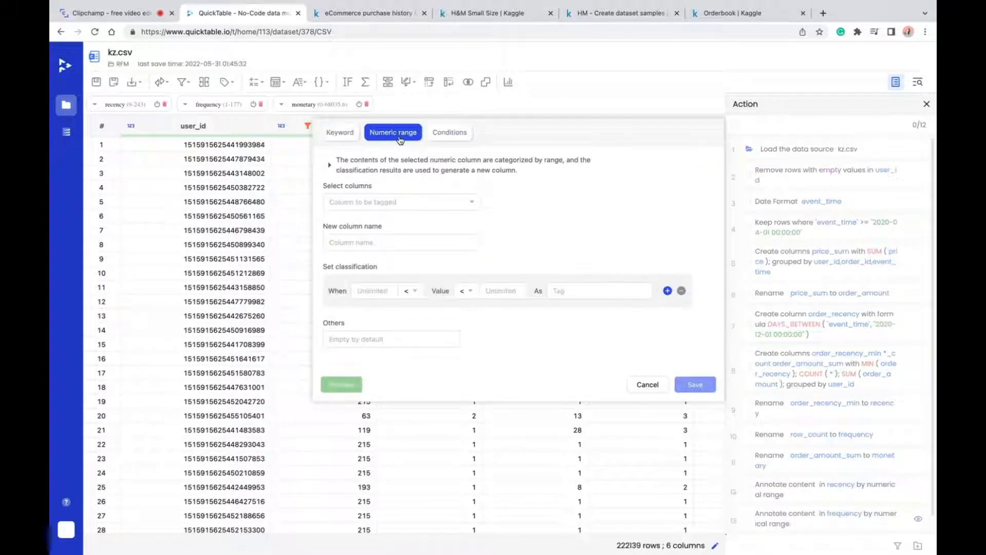
click(419, 202)
click(350, 311)
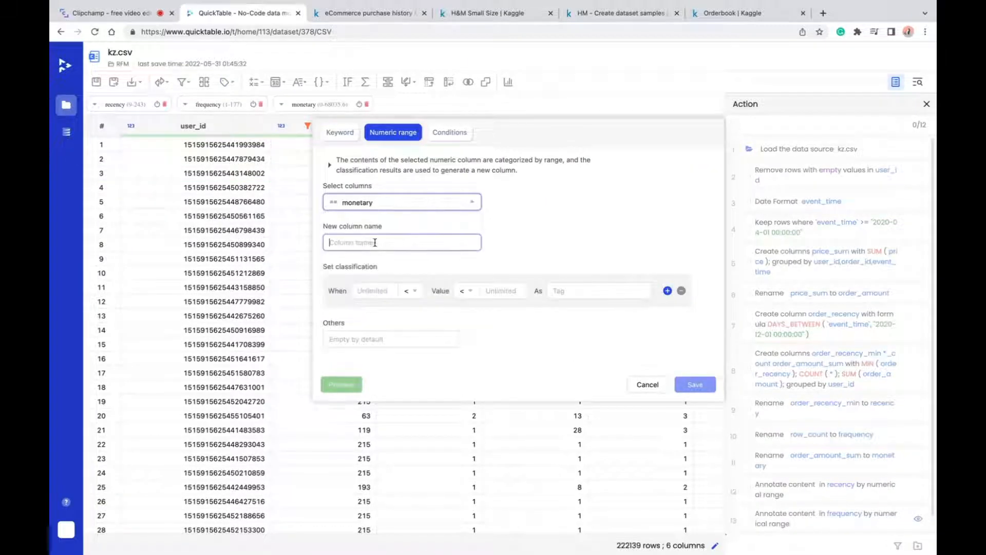
text(M)
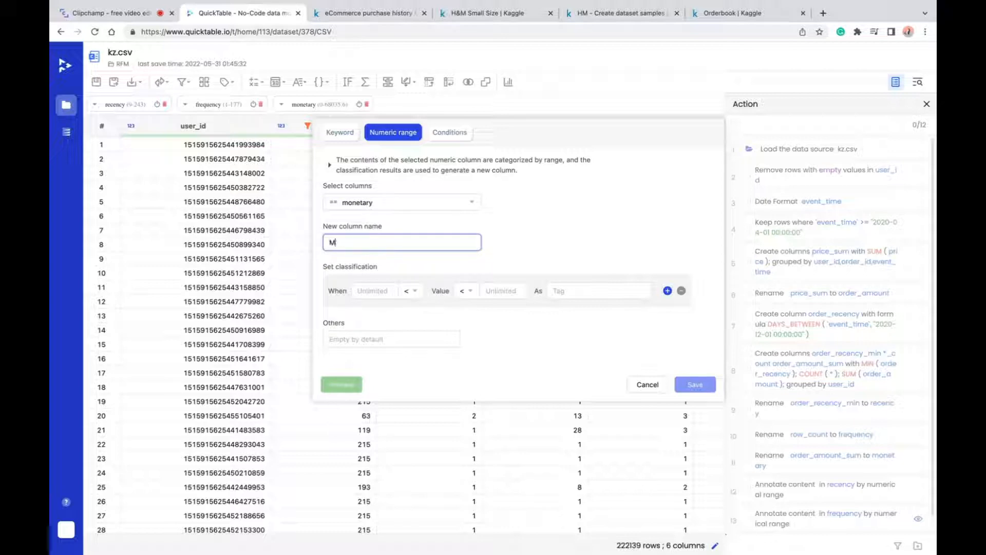
- Classify monetary values less than or equal to 100 with the tag 1
click(504, 291)
text(1)
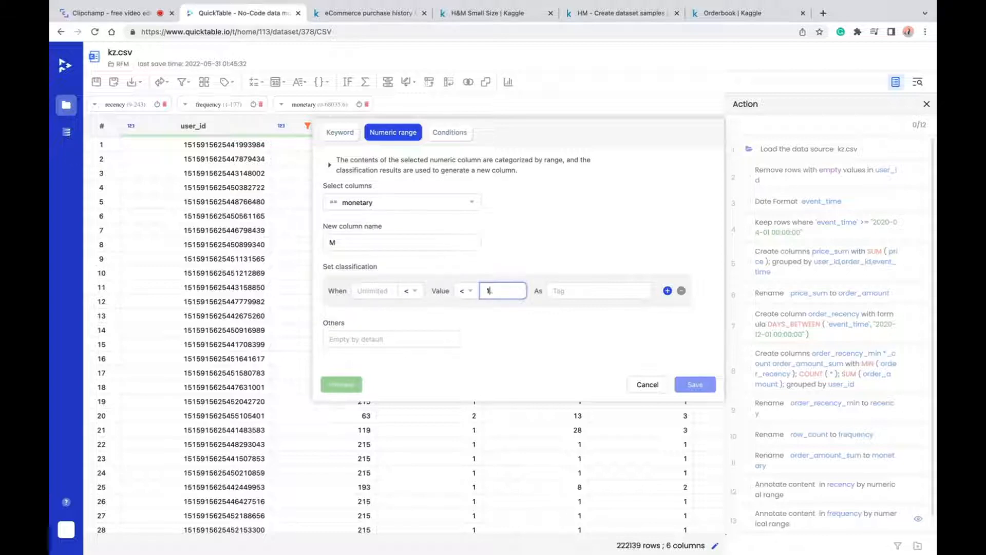
text(00)
click(467, 291)
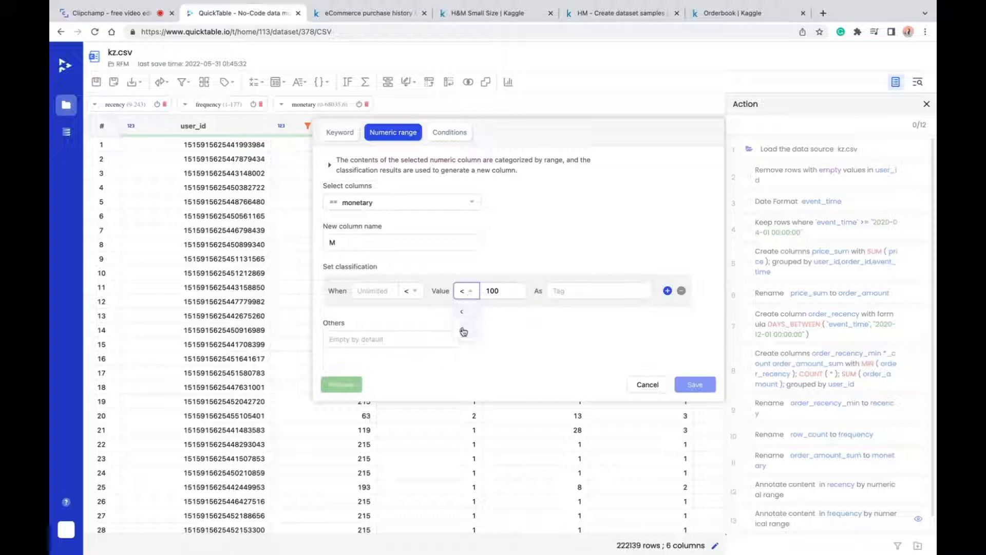
click(464, 330)
click(590, 290)
text(1)
- Add a second monetary range, greater than 100 and less than or equal to 1000, with the tag 2
click(667, 291)
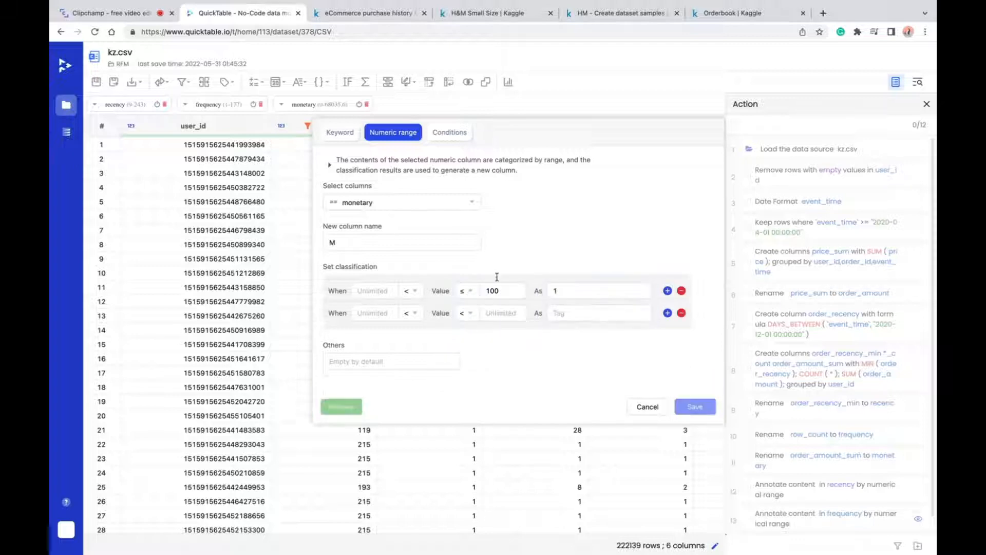
click(374, 313)
text(100)
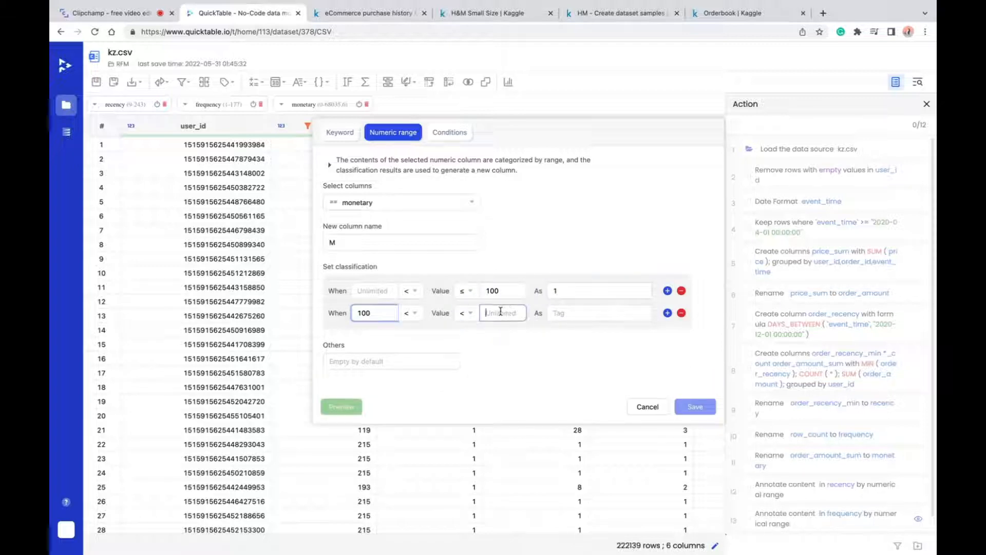
click(467, 313)
click(465, 331)
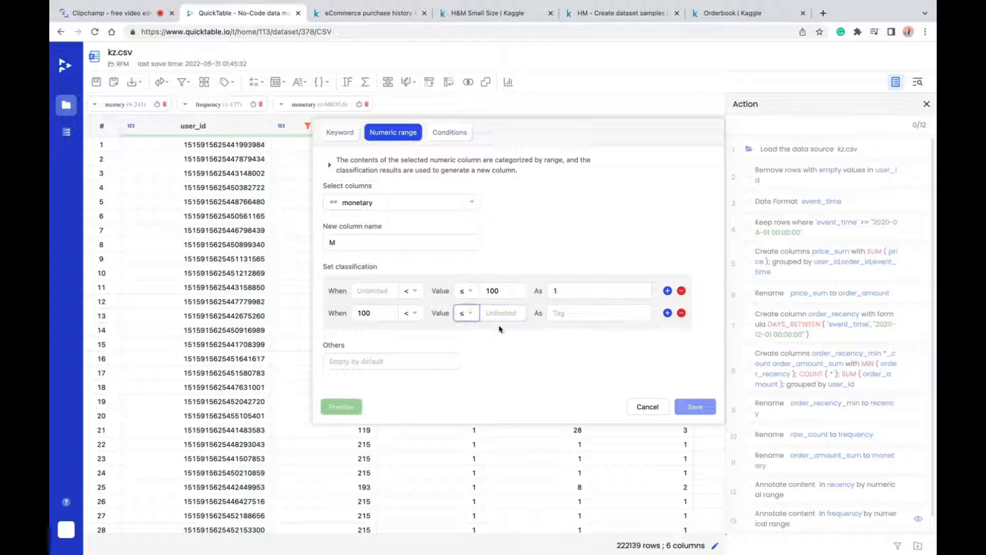
click(501, 312)
text(1000)
click(564, 316)
text(2)
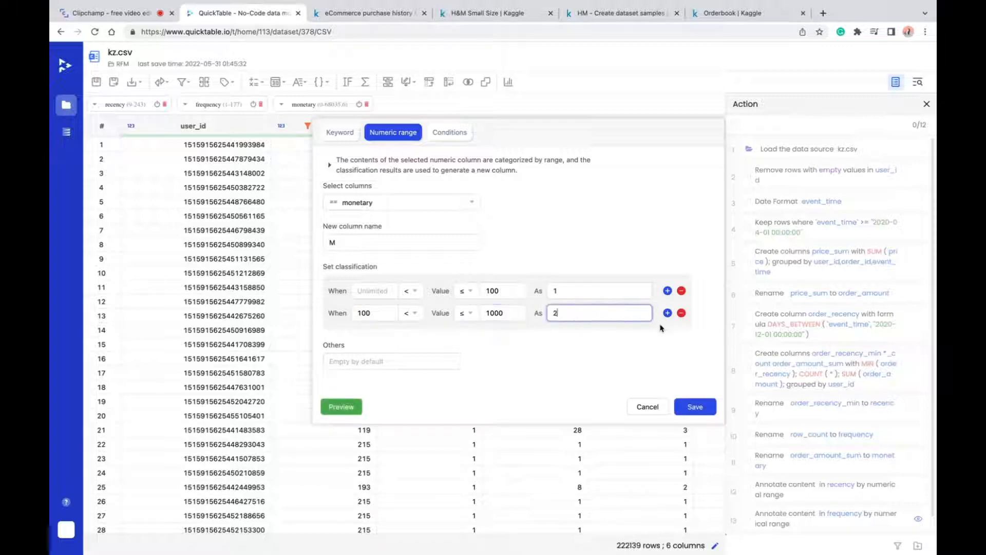
- Tag monetary values greater than 1000 as 3 and save the M classification
click(668, 313)
click(375, 335)
text(1)
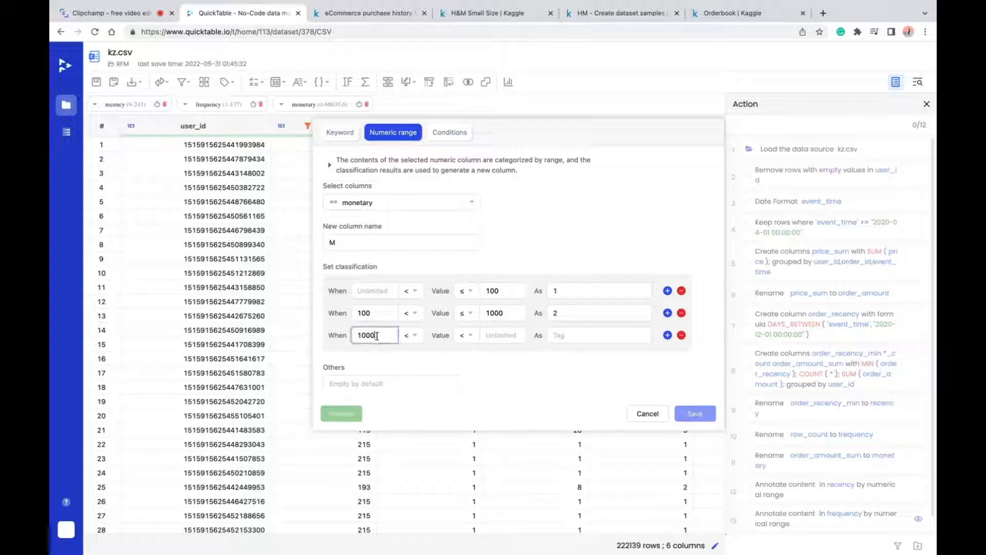
text(000)
click(465, 335)
click(464, 375)
click(575, 331)
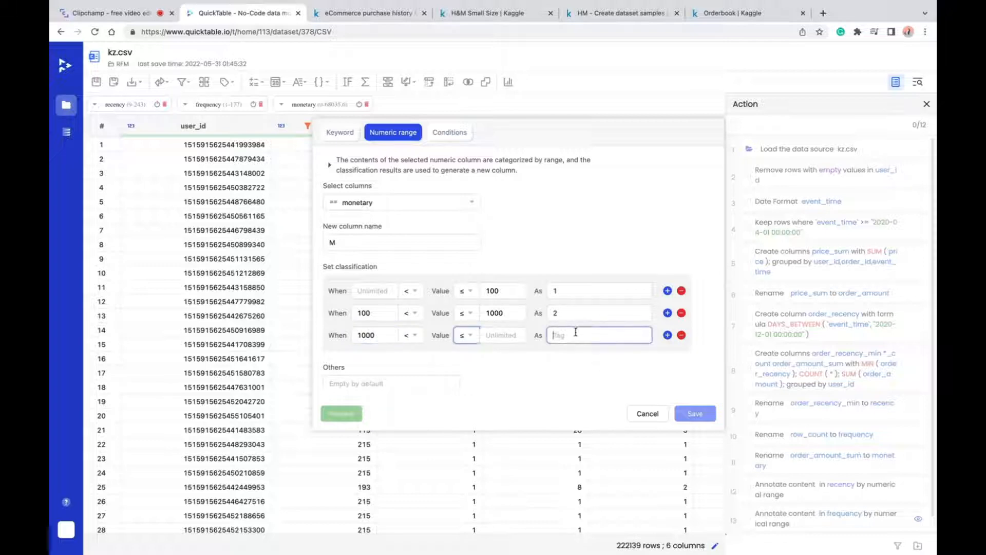
text(3)
click(695, 413)
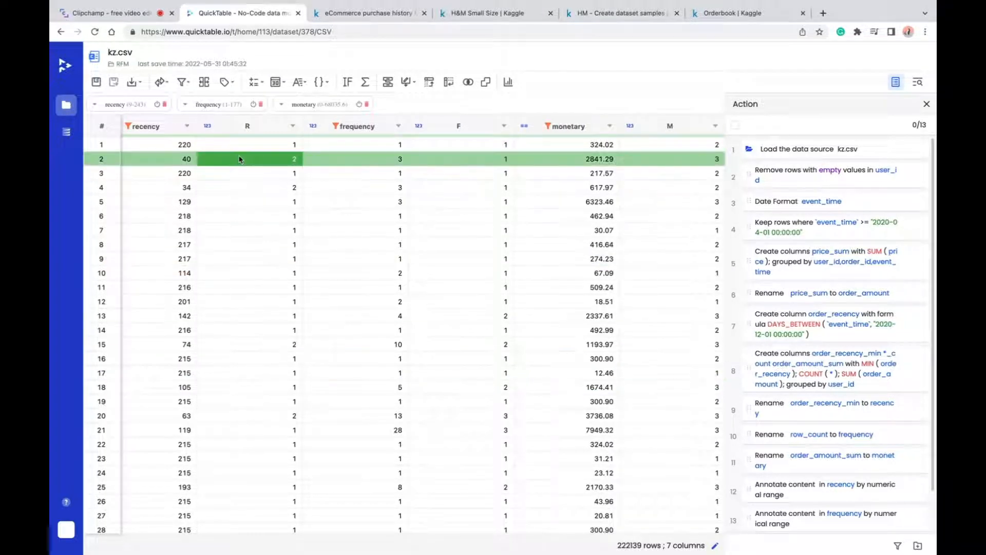
- Start a Group by operation using the R, F and M columns as grouping columns
click(388, 82)
click(515, 172)
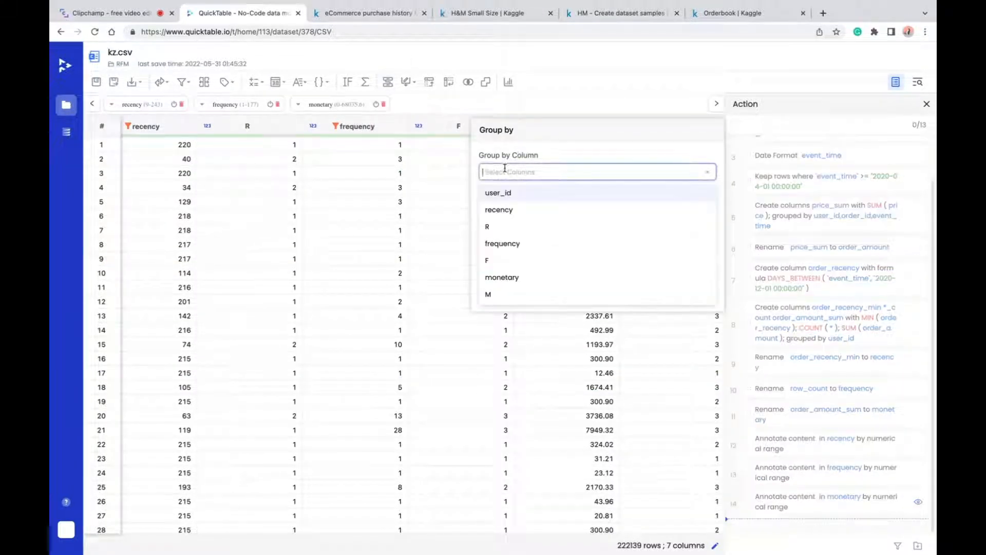
text(R)
click(516, 226)
text(F)
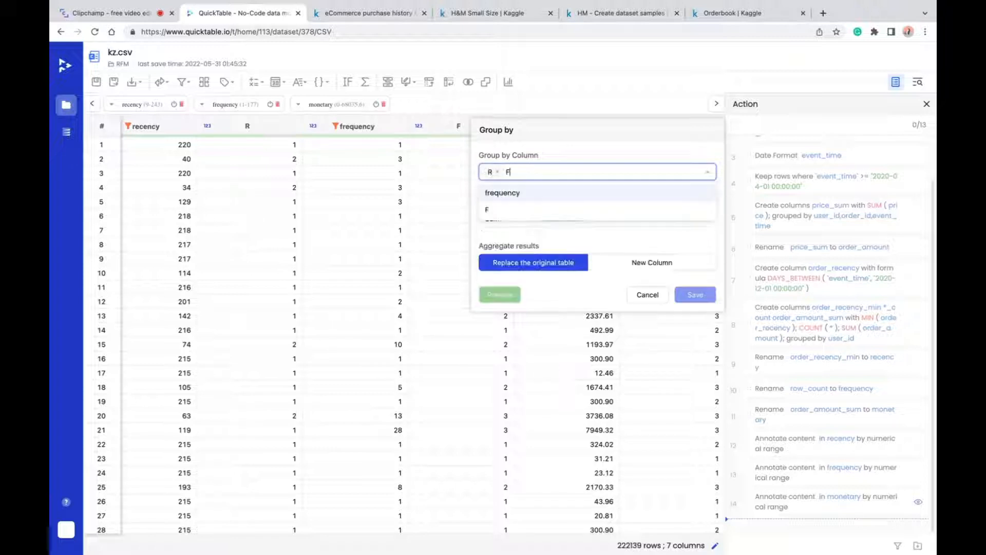
click(503, 211)
click(562, 171)
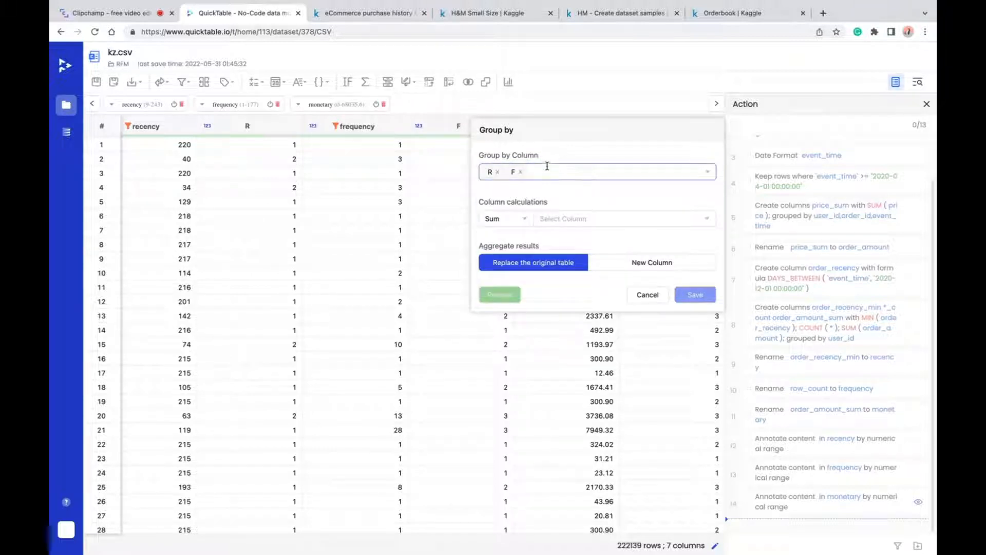
click(548, 171)
click(489, 294)
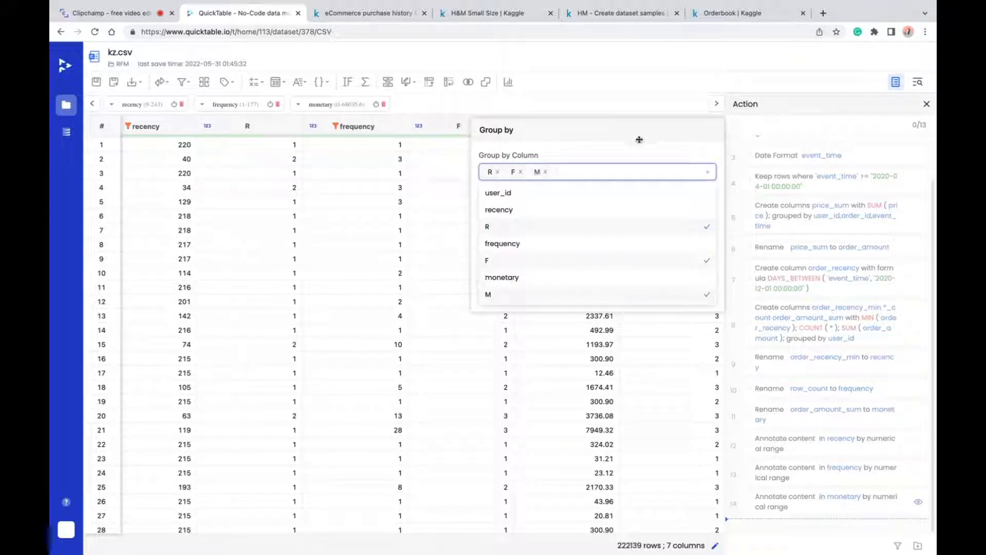
click(720, 199)
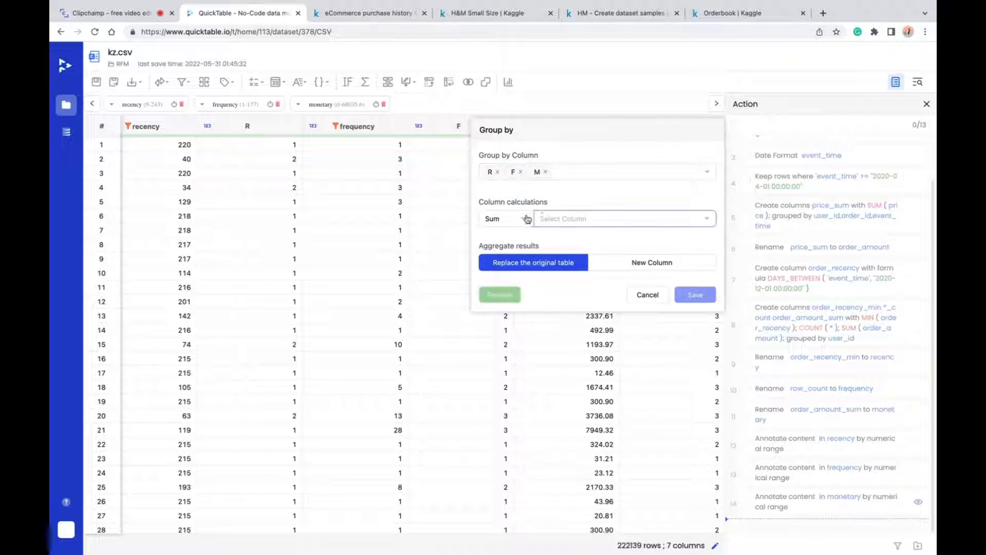
- Add a row count and the average of frequency as column calculations for the grouping
click(500, 218)
click(496, 306)
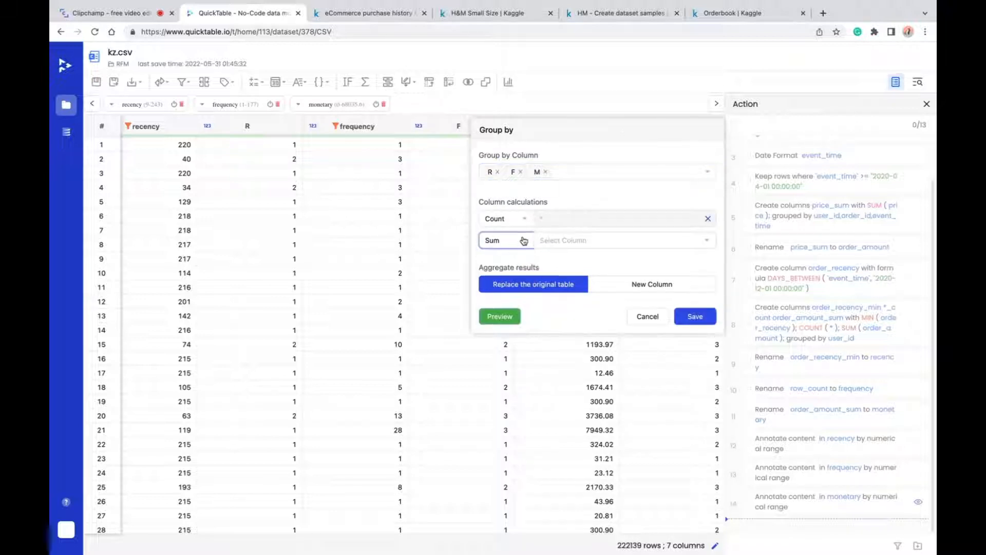
click(500, 240)
click(498, 277)
click(584, 240)
click(555, 311)
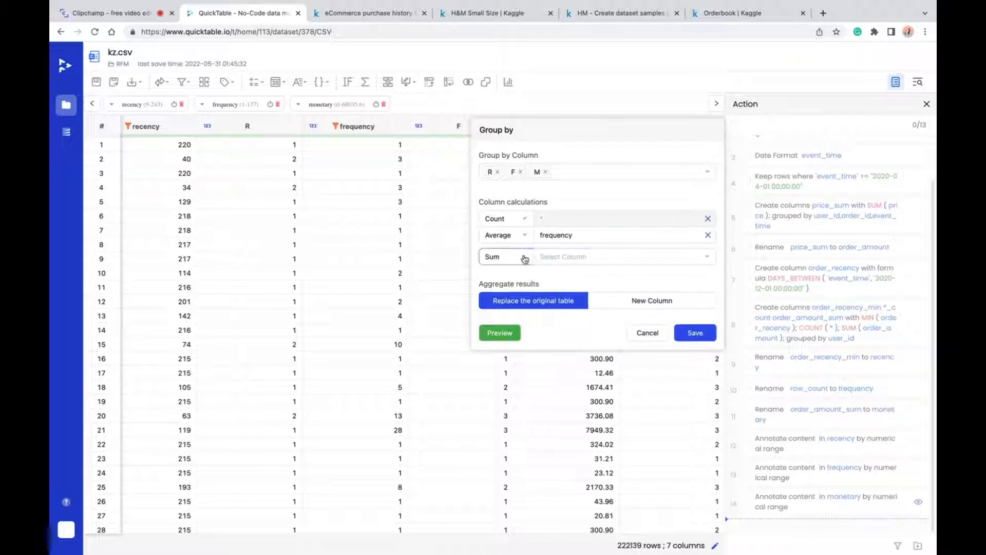
- Add the average of monetary as a calculation and save the grouping, replacing the original table
click(500, 256)
click(500, 293)
click(607, 257)
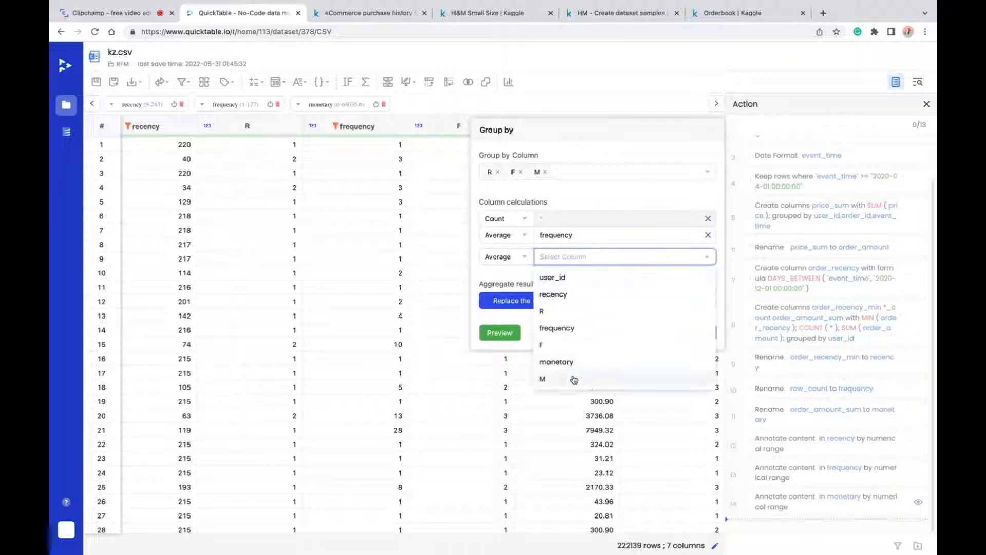
click(573, 359)
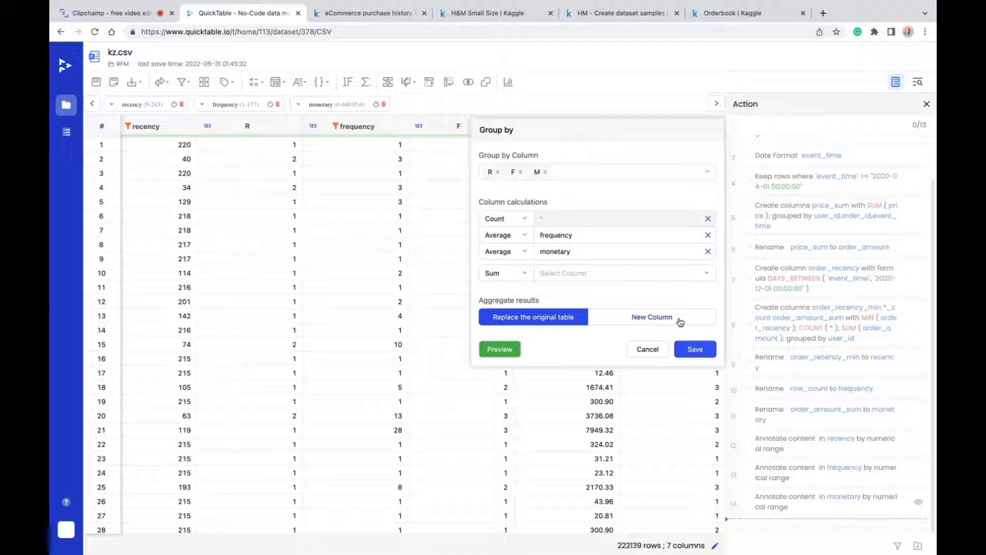
click(692, 352)
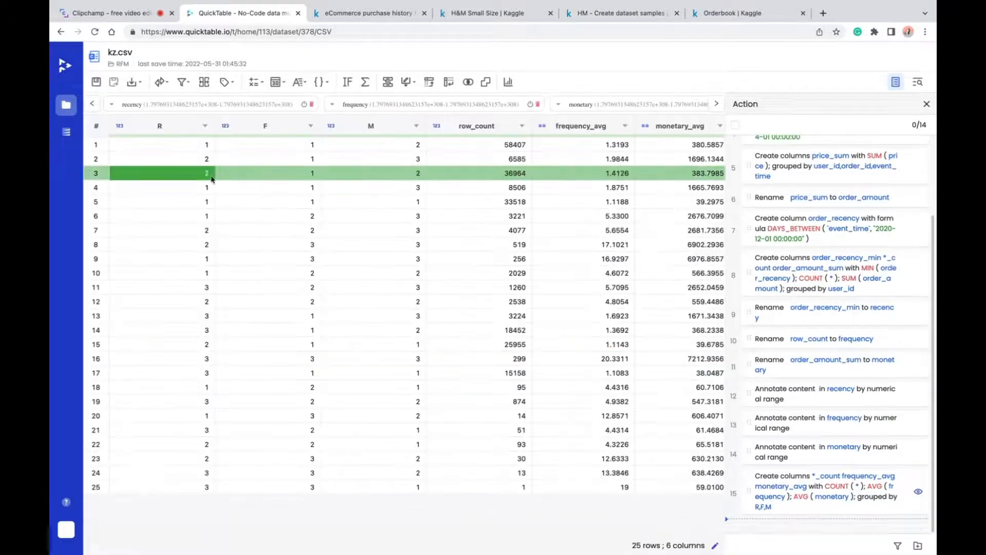
- Rename the row_count column to user number and save the change
click(521, 125)
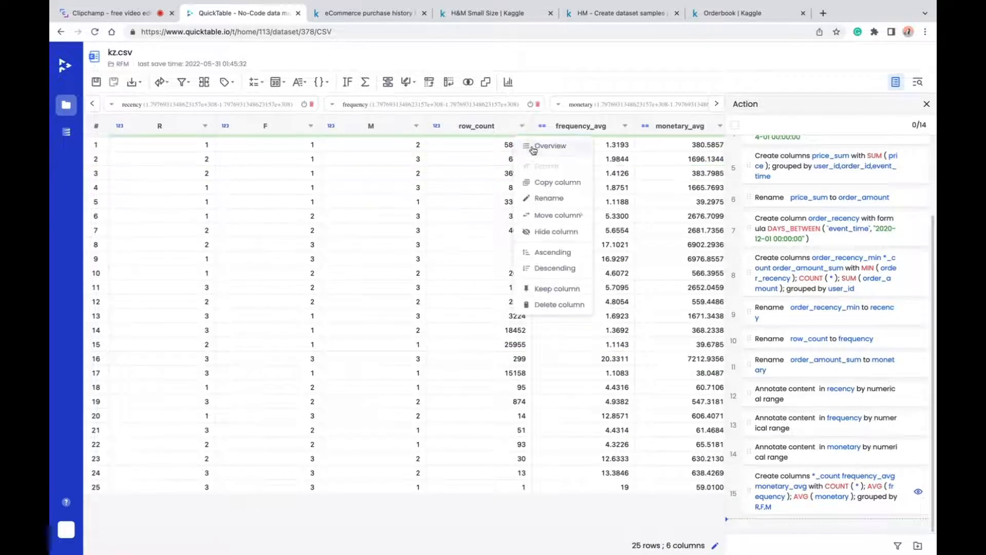
click(549, 198)
click(611, 173)
text(user number)
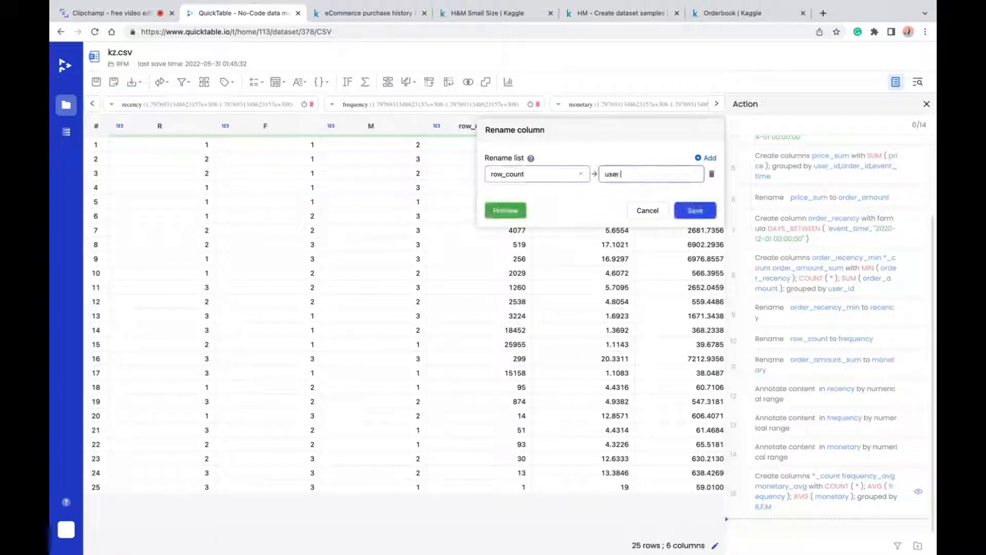
click(695, 211)
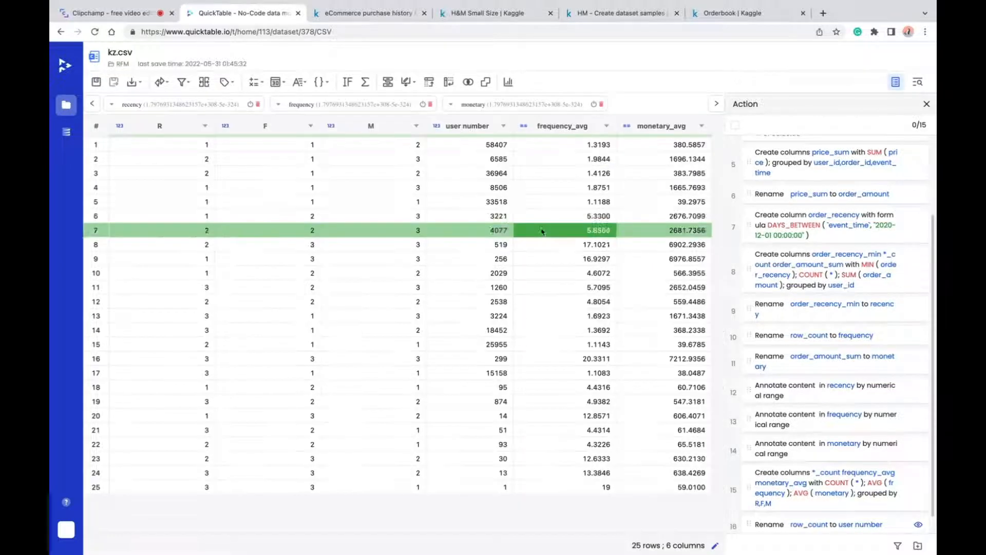
- Concatenate the R, F and M columns without a delimiter into a new column named RFM and save it
click(299, 82)
click(318, 210)
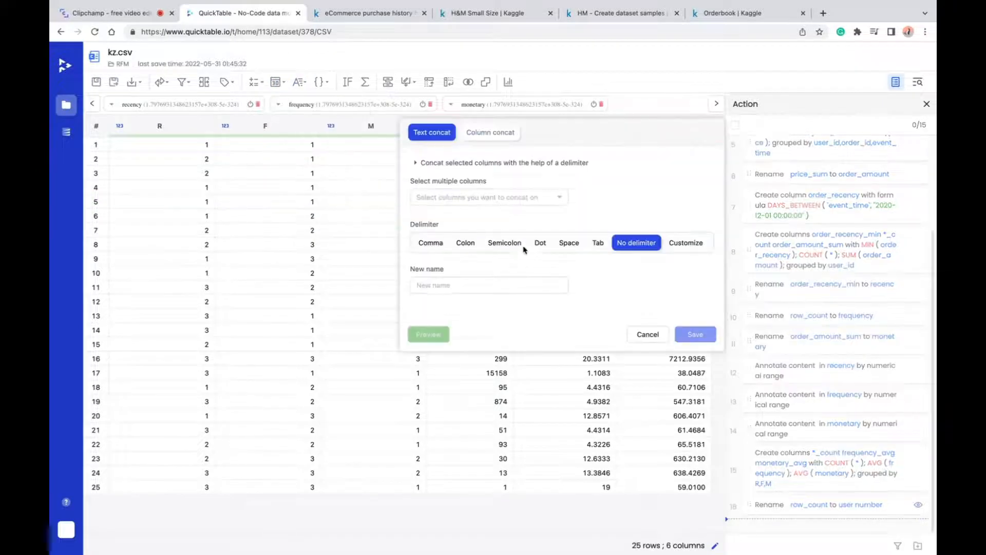
click(480, 198)
click(430, 236)
click(432, 254)
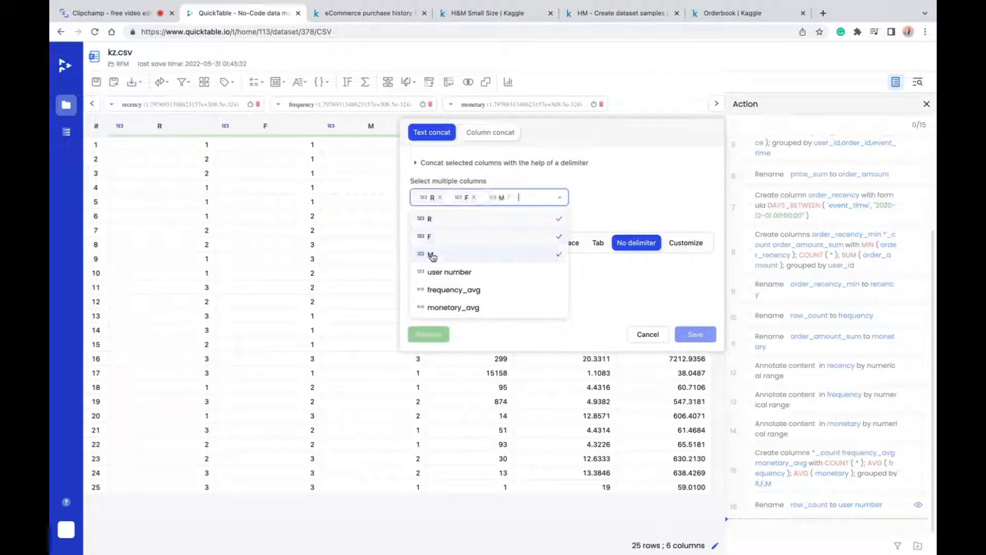
click(679, 184)
click(486, 286)
text(RFM)
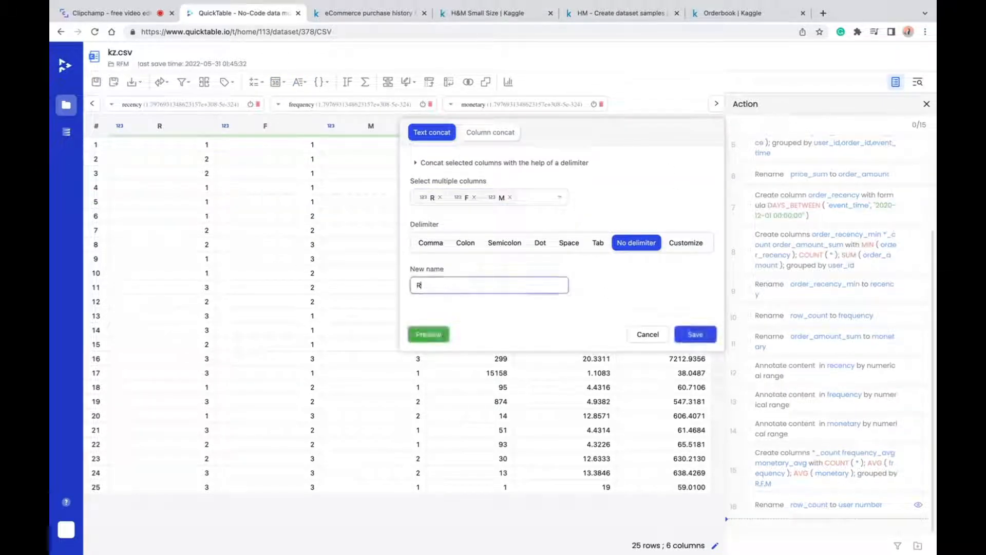
click(704, 337)
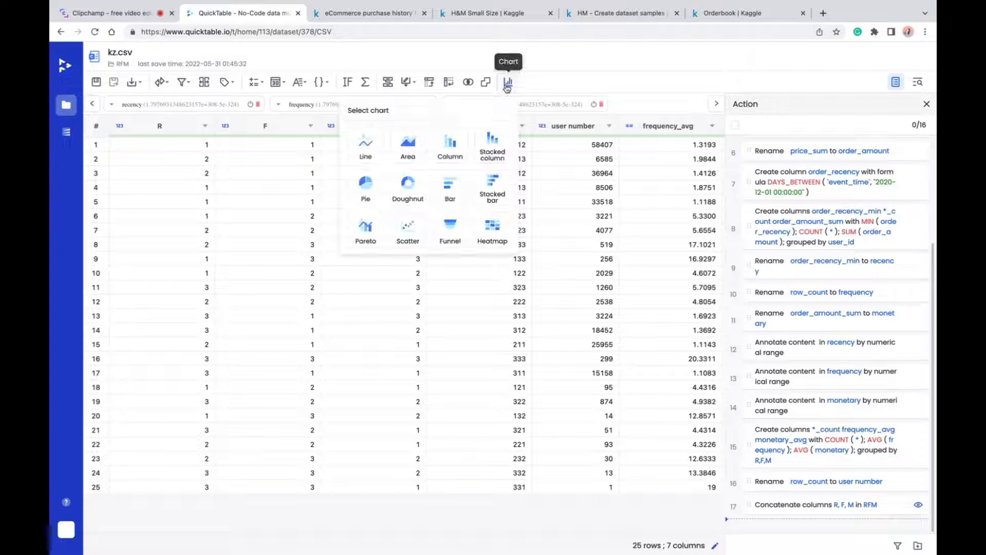
- Create and save a pie chart with RFM as the dimension and the sum of user number as the value
click(362, 193)
click(805, 202)
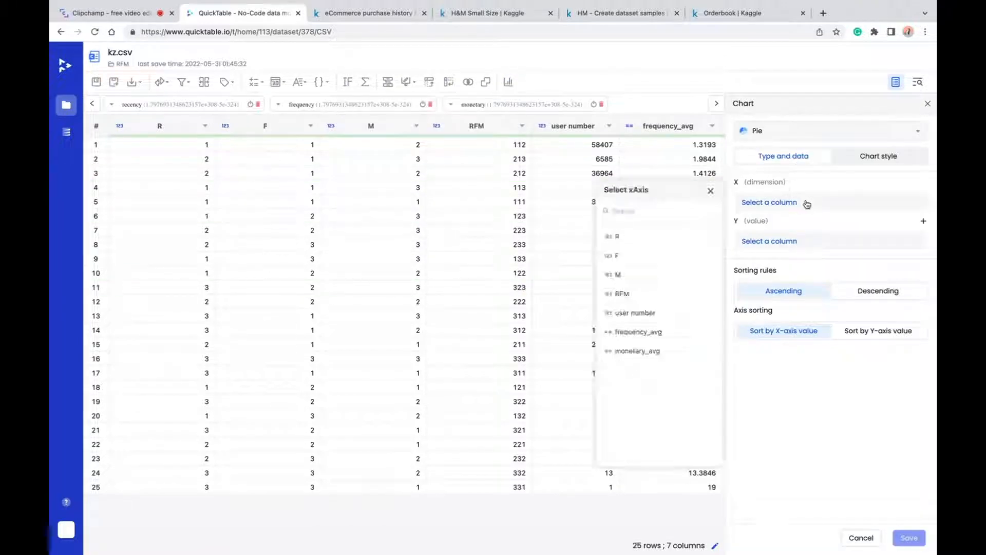
click(652, 294)
click(861, 243)
click(635, 312)
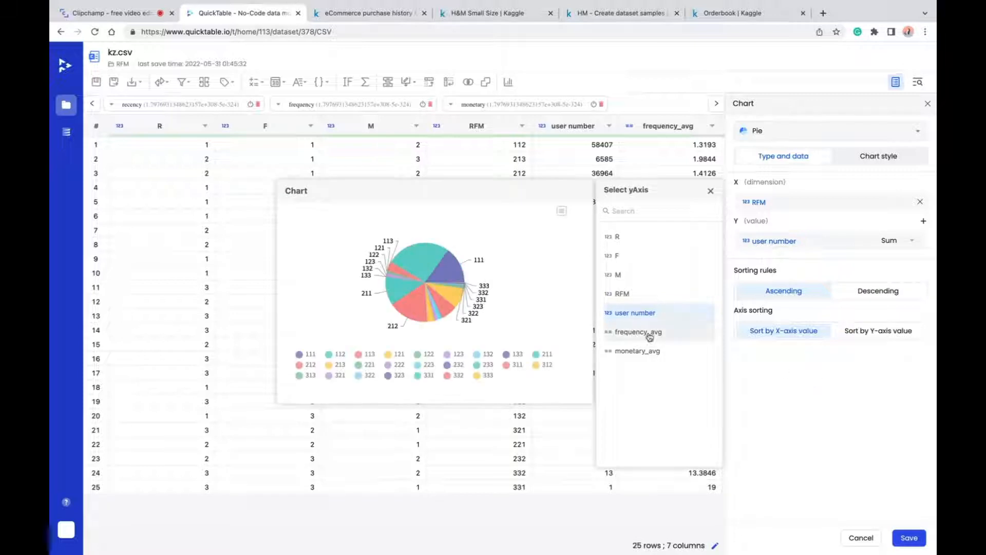
mouse_move(460, 265)
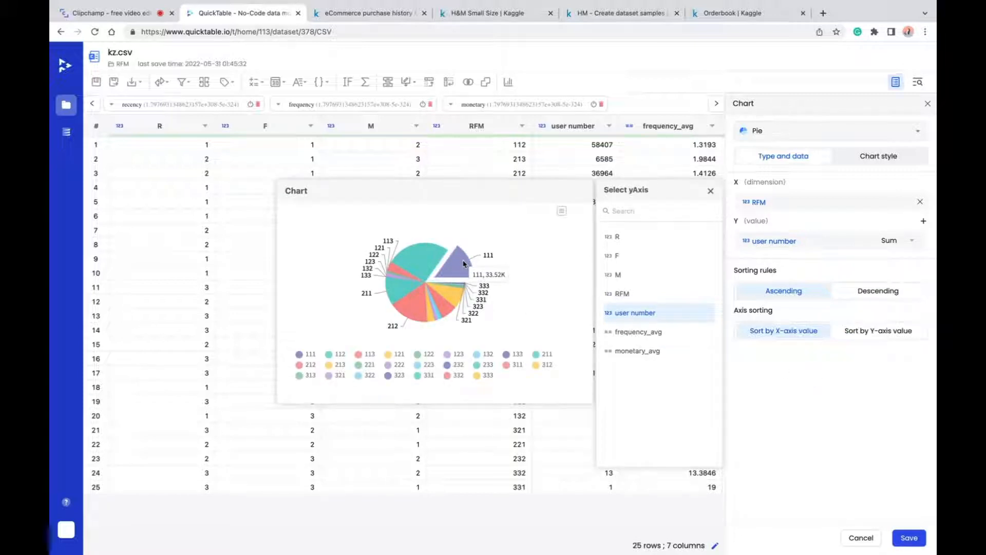
click(909, 537)
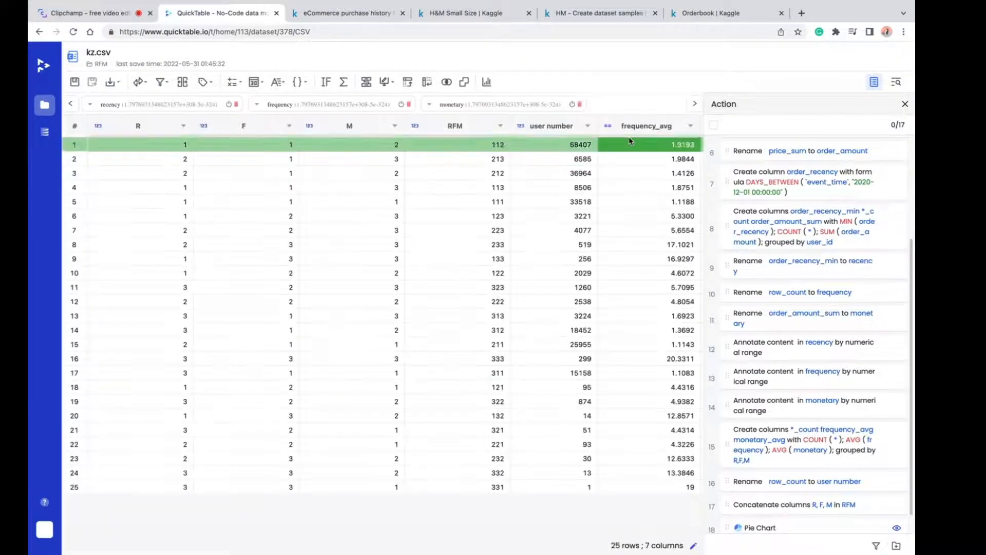
- Set up a stacked column chart with RFM on the X axis and the sum of monetary_avg on the Y axis
click(487, 82)
click(470, 145)
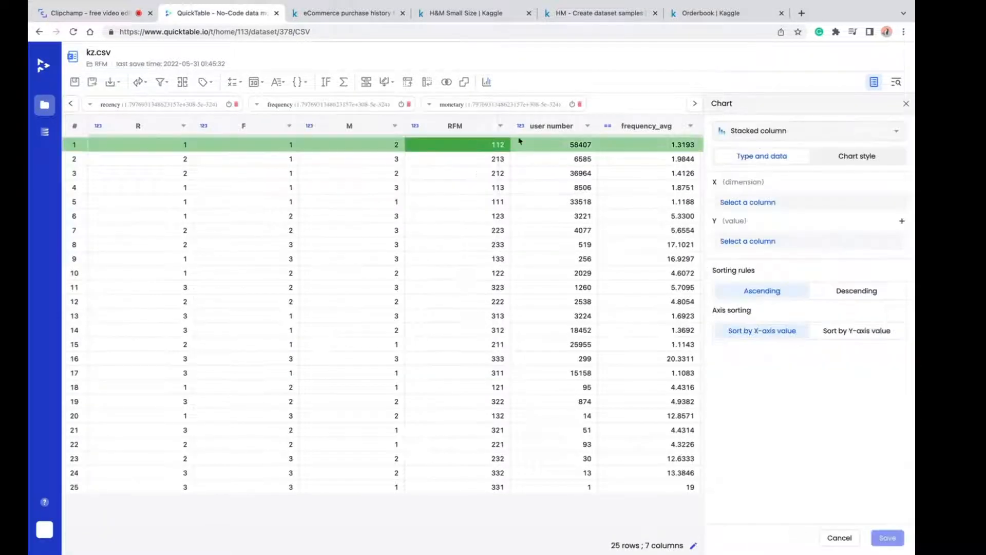
click(777, 205)
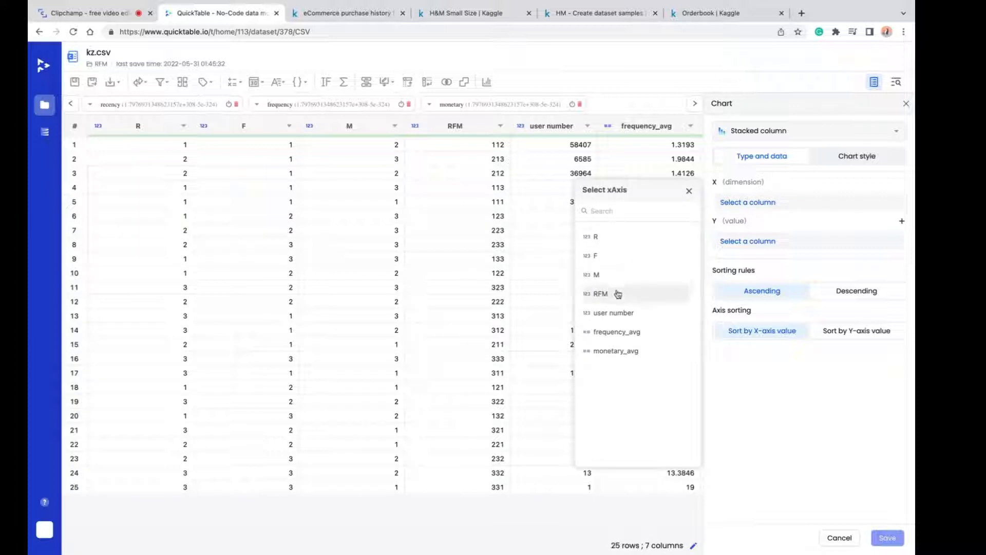
click(677, 293)
click(771, 281)
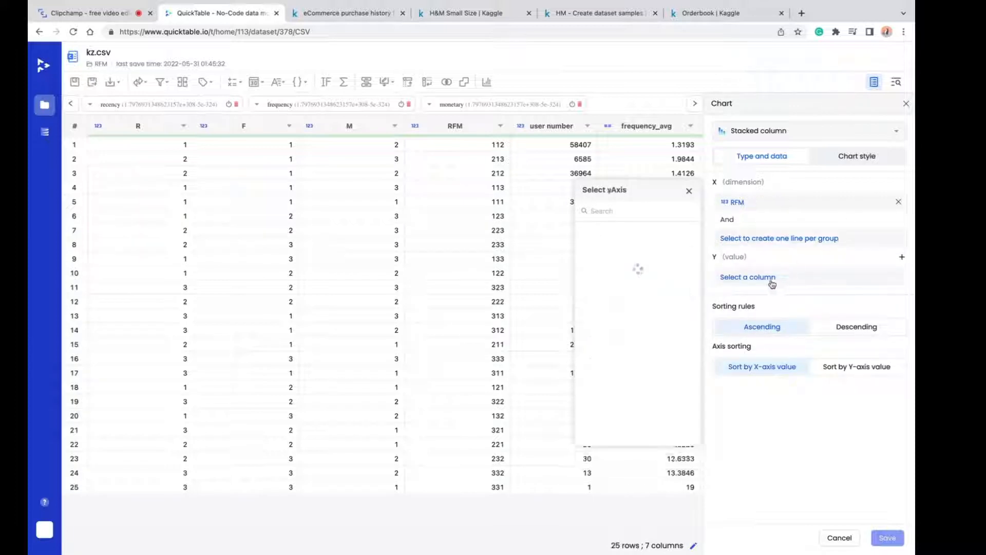
click(632, 352)
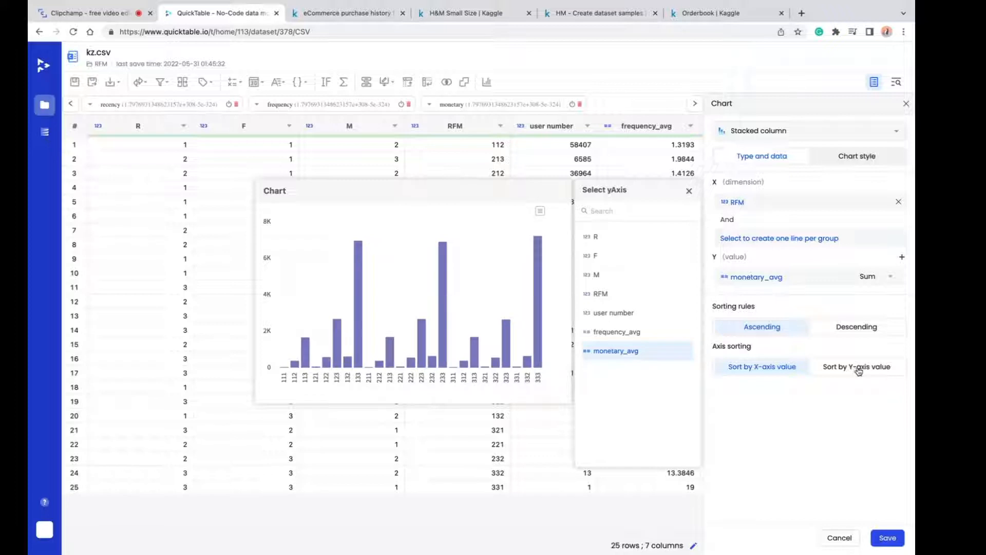
- Sort the stacked column chart by Y-axis value in descending order and save it
click(858, 368)
click(861, 326)
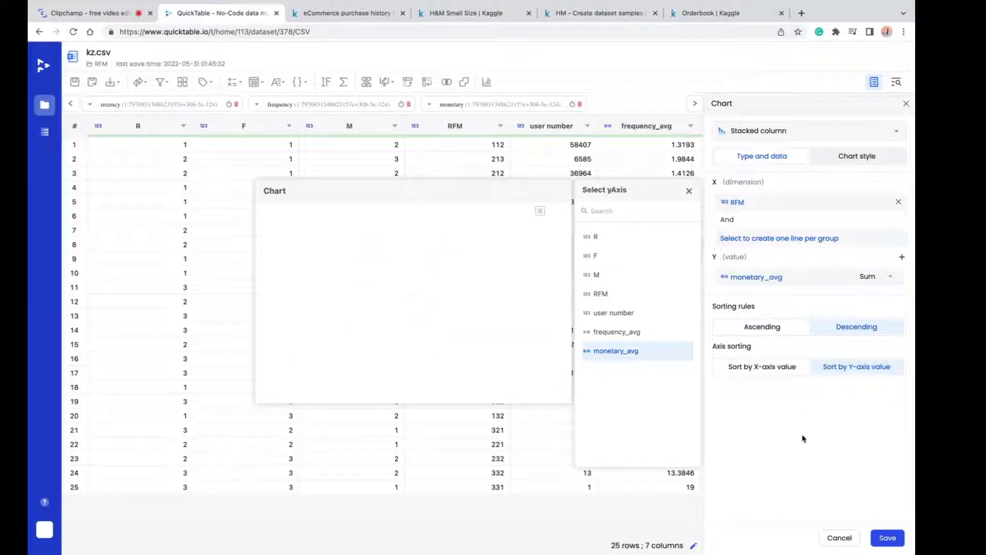
click(887, 538)
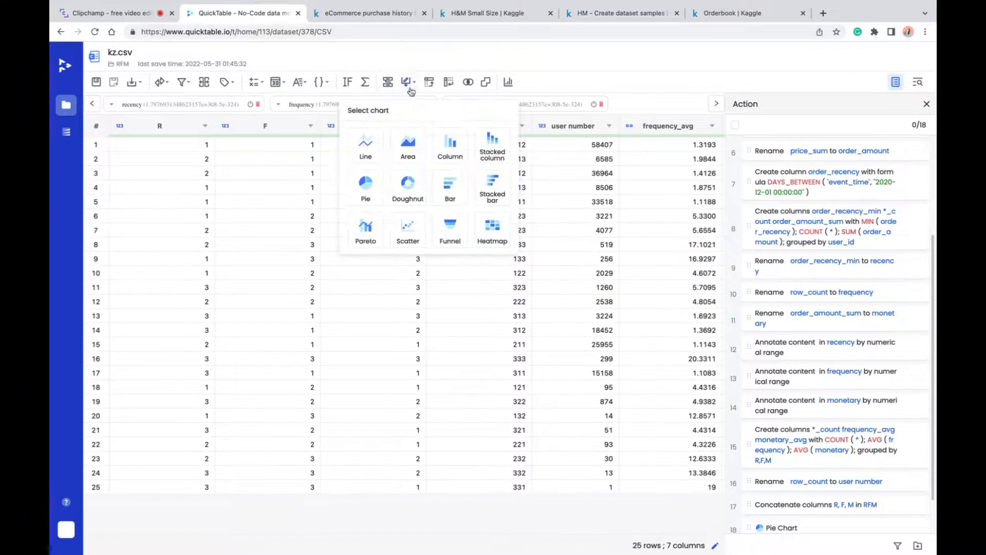
- Expand the saved pie chart and stacked column chart in the action history to view them
click(544, 63)
scroll(869, 319, down, 1)
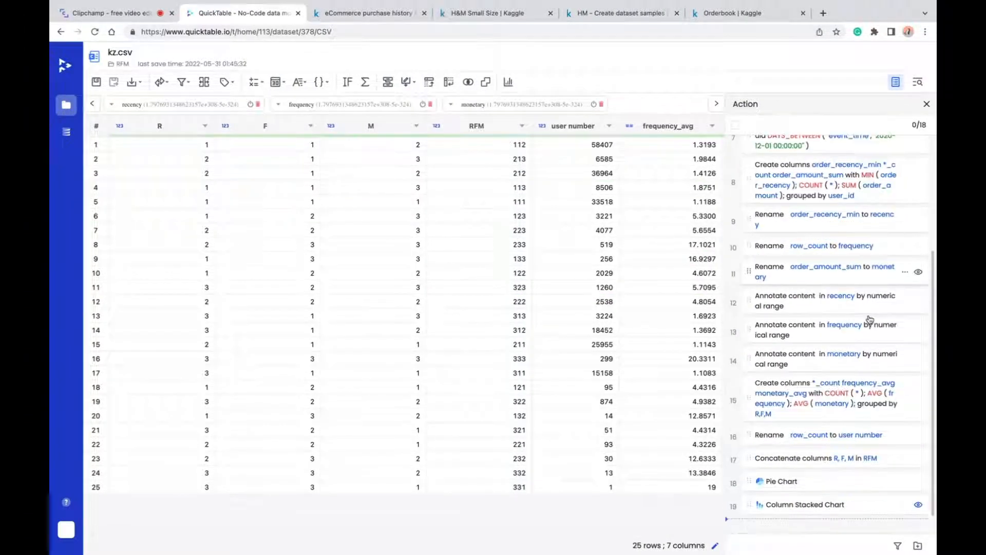
click(846, 483)
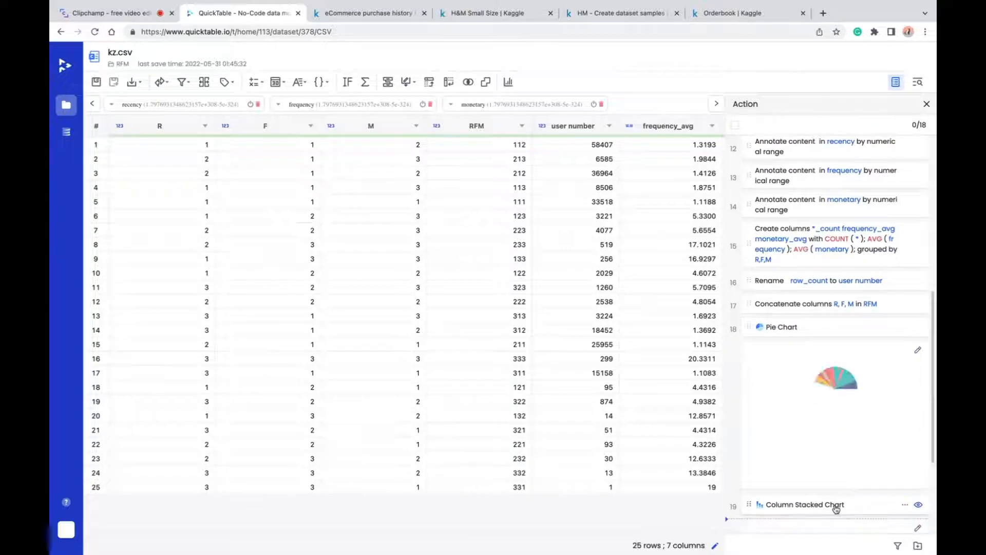
click(839, 505)
scroll(881, 395, up, 10)
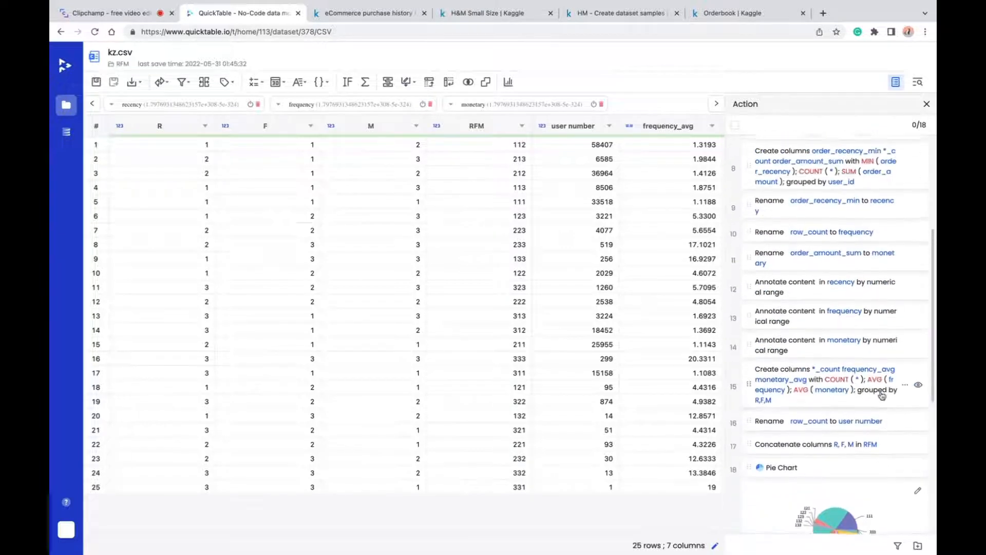
- Select all recorded actions and generate the SQL code for them
click(735, 125)
scroll(791, 194, down, 5)
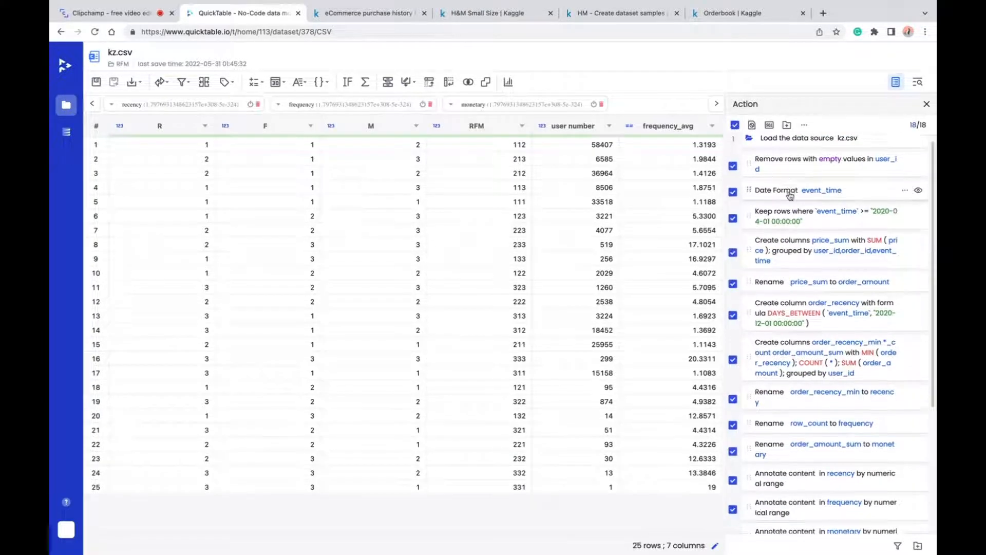
scroll(791, 198, up, 5)
click(769, 124)
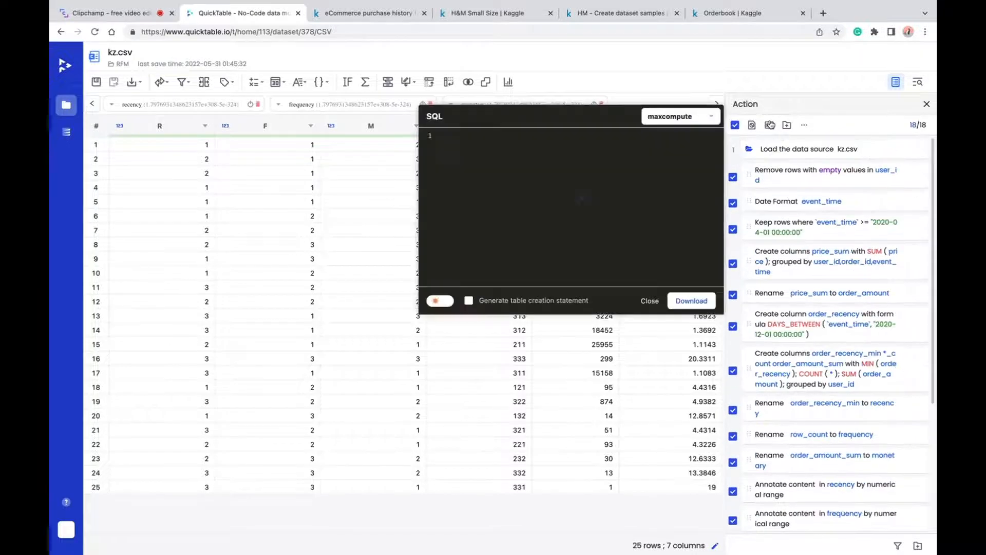
- Switch the generated SQL to the snowflake dialect and look through the code
click(679, 117)
click(665, 171)
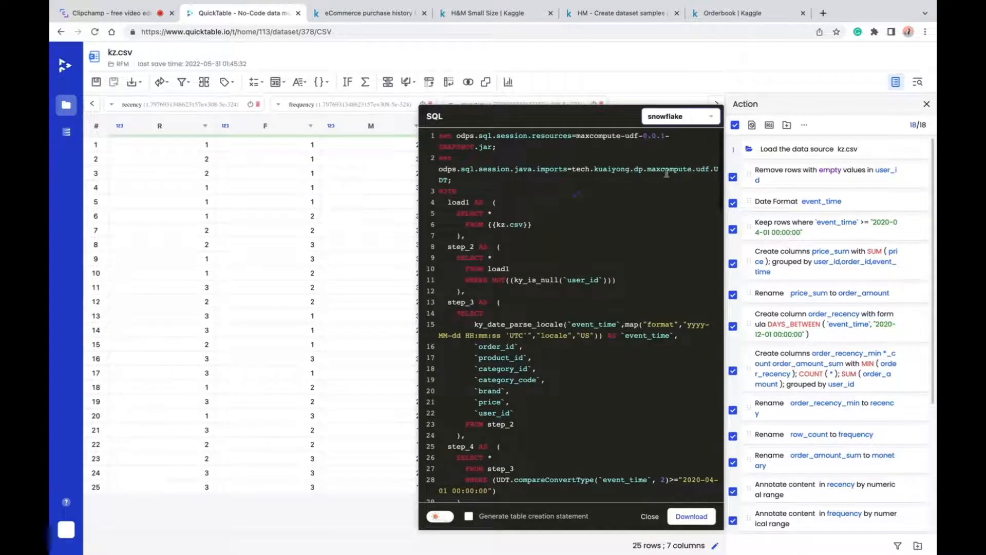
scroll(633, 220, down, 20)
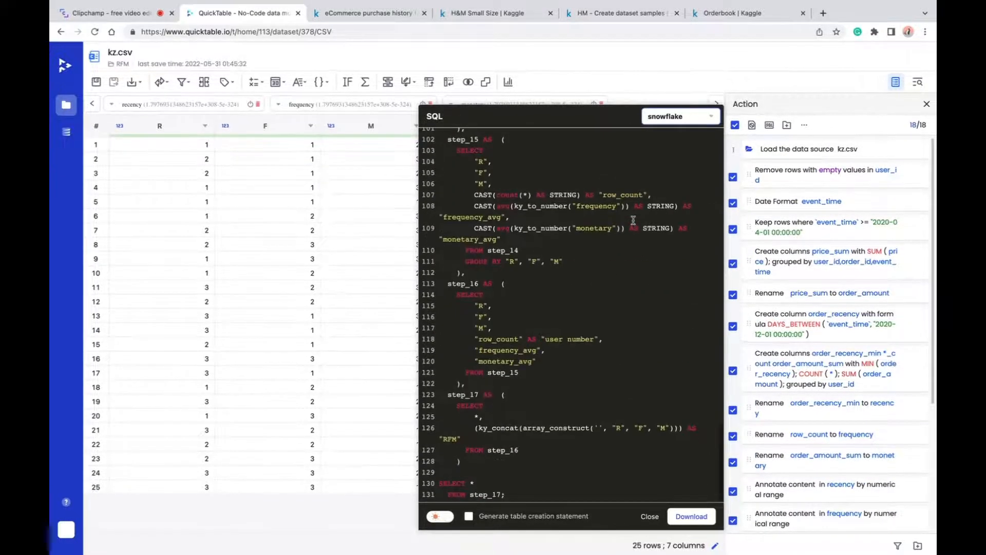
scroll(633, 220, up, 20)
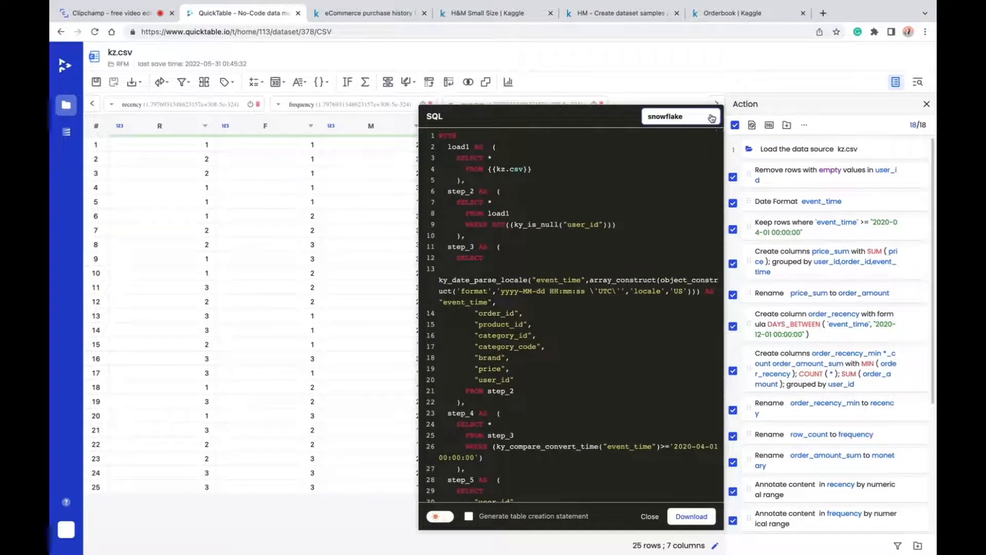
- Change the SQL dialect to sparksql and look through the generated code
click(683, 117)
click(683, 160)
scroll(632, 238, down, 20)
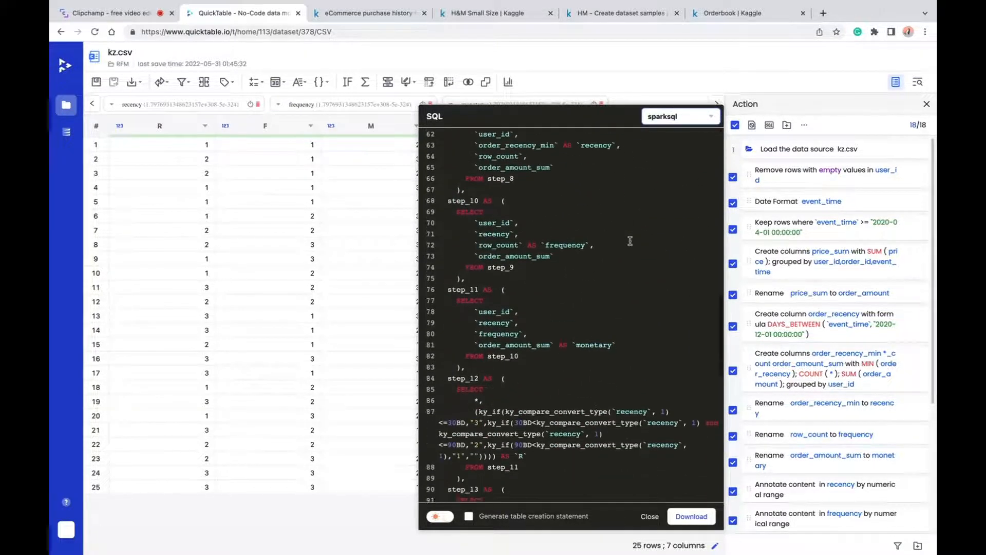